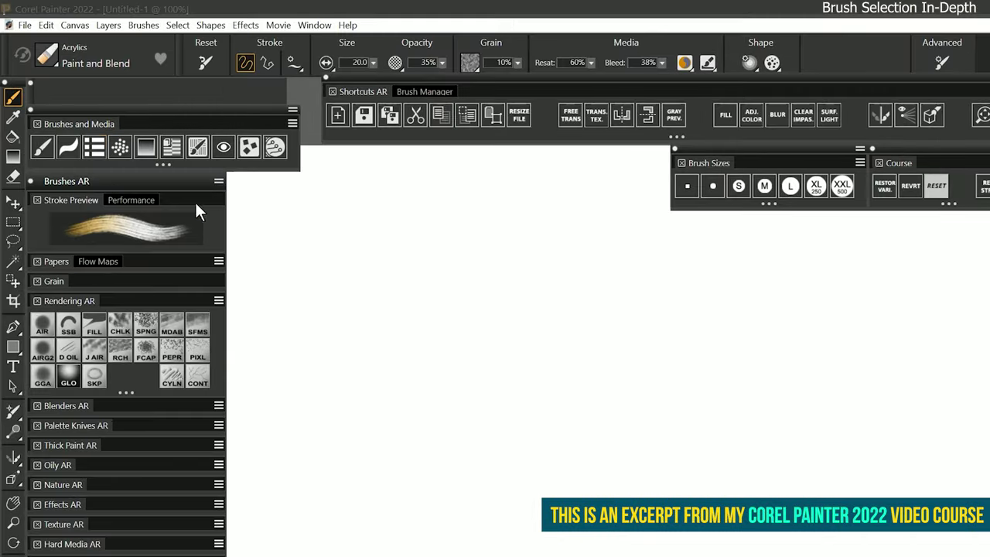
Step: Replace the custom brushes panel with the full-view Brush Selector showing the Painter 2022 Brushes library
{"action": "left_click", "coordinate": [73, 113]}
{"action": "left_click", "coordinate": [95, 151]}
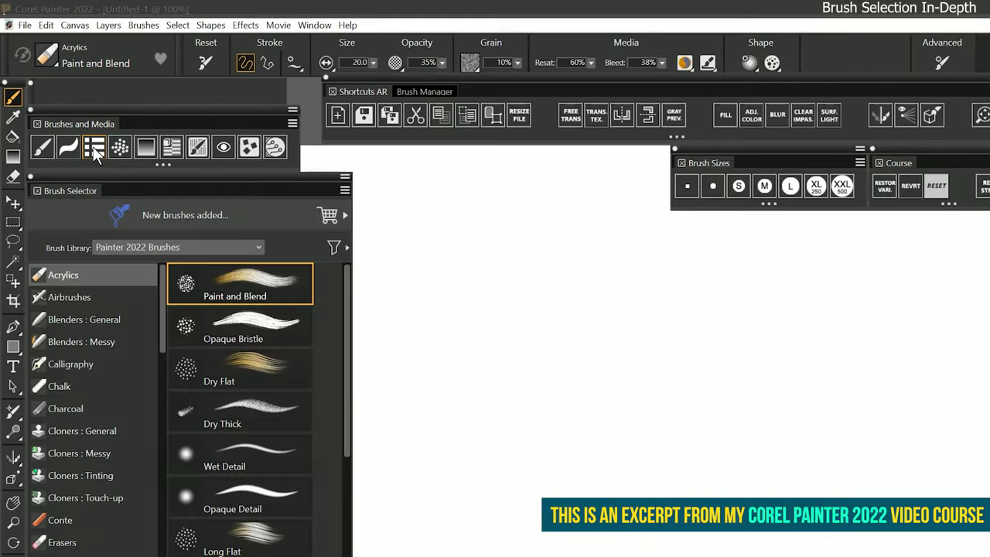
{"action": "left_click", "coordinate": [315, 24]}
{"action": "mouse_move", "coordinate": [345, 209]}
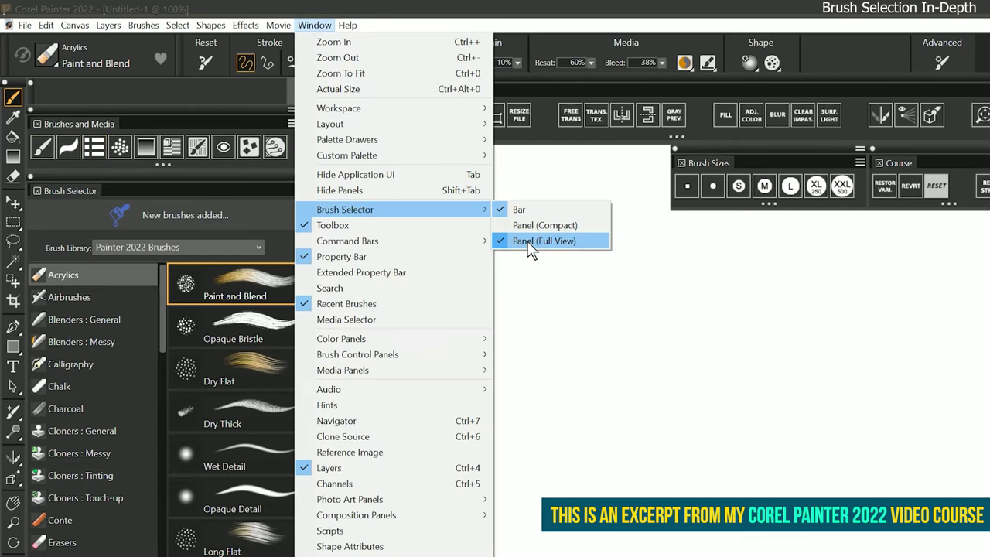
{"action": "left_click", "coordinate": [533, 245]}
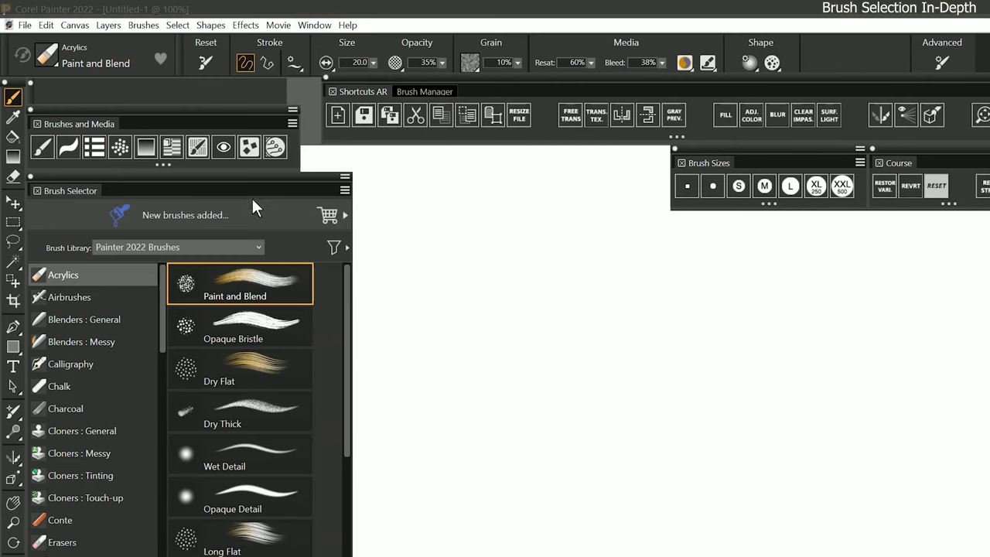
{"action": "left_click", "coordinate": [95, 147]}
{"action": "left_click", "coordinate": [94, 145]}
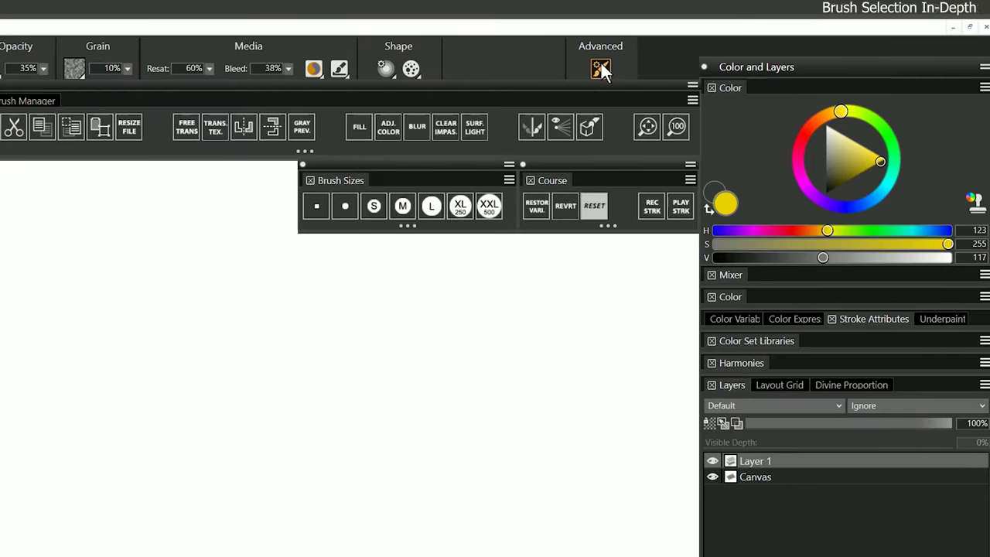
Step: Show the advanced General brush settings: Captured dab and Drip method for Sargent's Drippy Jellyfish
{"action": "left_click", "coordinate": [602, 65]}
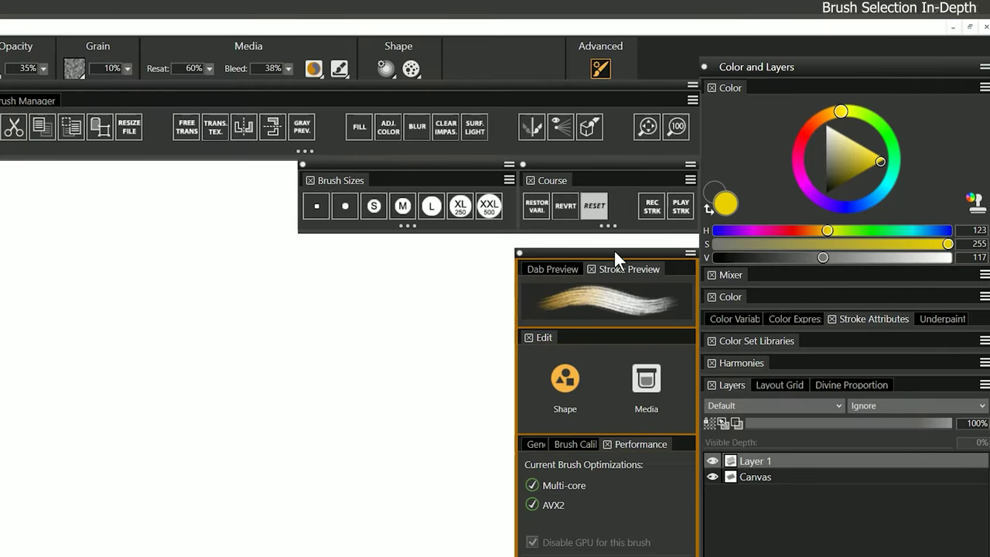
{"action": "left_click", "coordinate": [537, 442]}
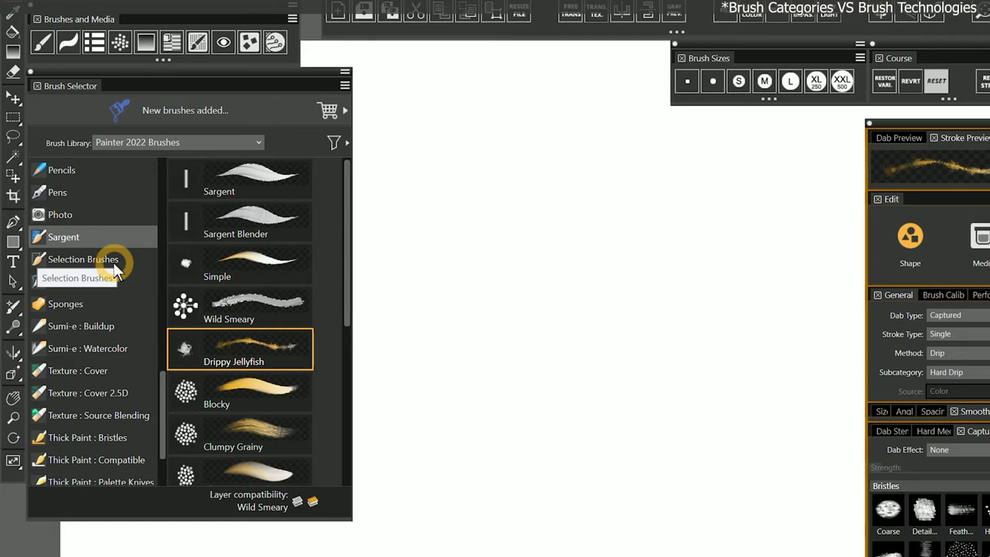
{"action": "mouse_move", "coordinate": [162, 386]}
{"action": "left_mouse_down"}
{"action": "mouse_move", "coordinate": [161, 184]}
{"action": "mouse_move", "coordinate": [160, 417]}
{"action": "left_mouse_up"}
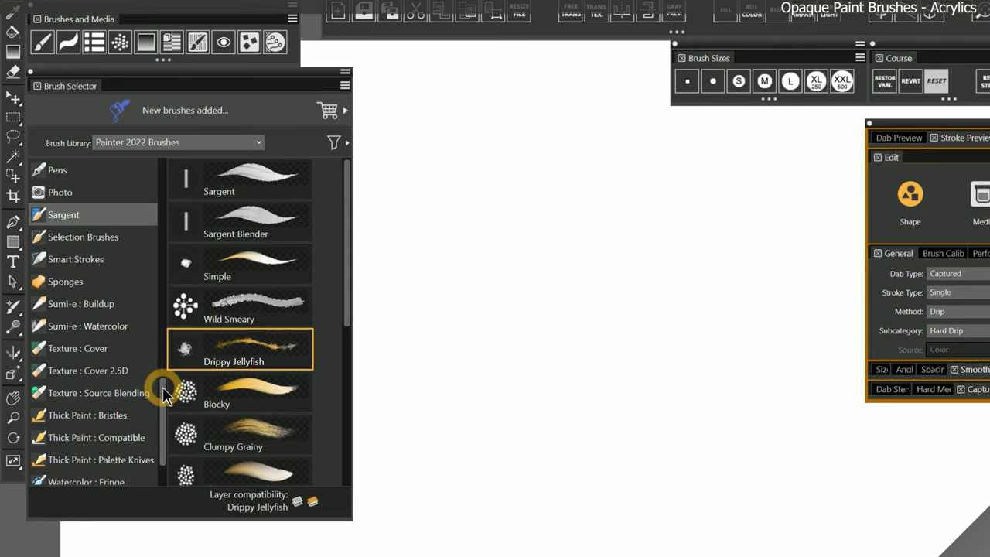
{"action": "left_click_drag", "start_coordinate": [161, 389], "coordinate": [172, 158]}
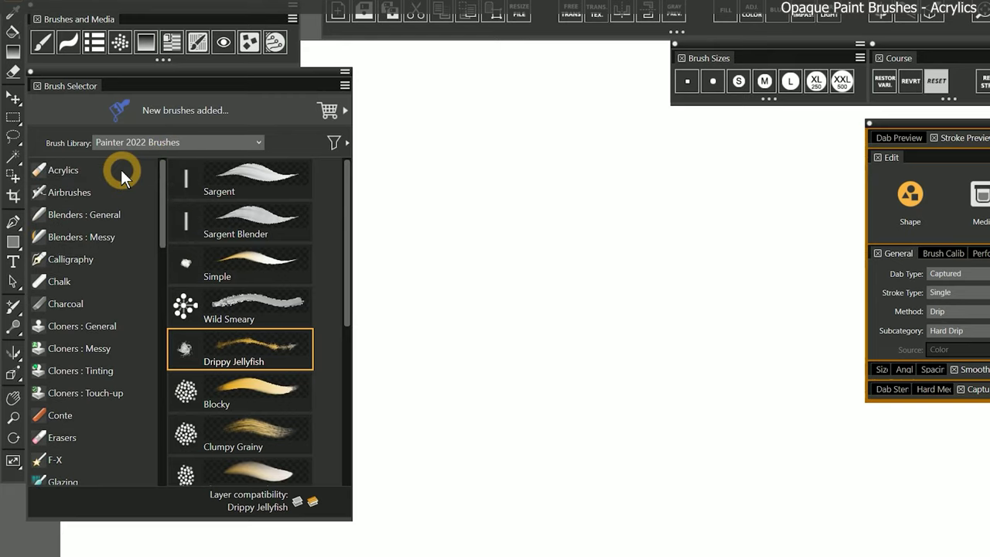
Step: Select the Acrylics Long Flat brush and paint a wavy blue test stroke
{"action": "left_click", "coordinate": [85, 171]}
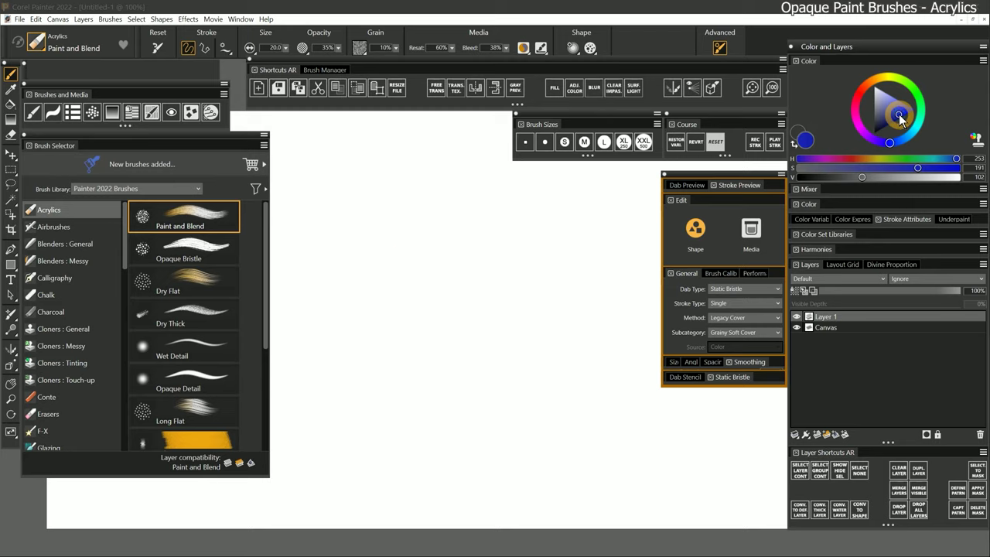
{"action": "left_click", "coordinate": [167, 407]}
{"action": "left_click_drag", "start_coordinate": [306, 252], "coordinate": [596, 220]}
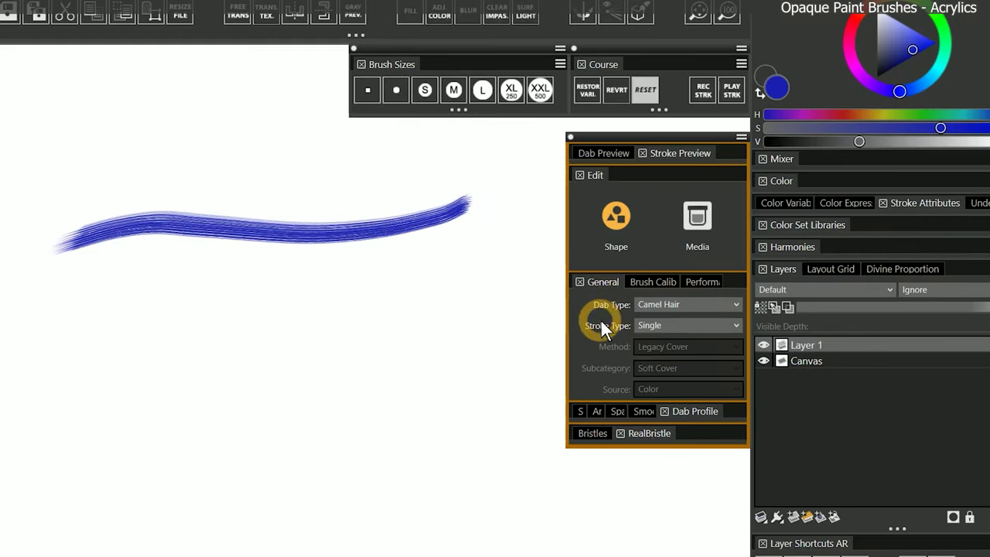
Step: Keep Camel Hair as dab type, add straight and zigzag blue strokes, then select Gel Wash
{"action": "left_click", "coordinate": [665, 305]}
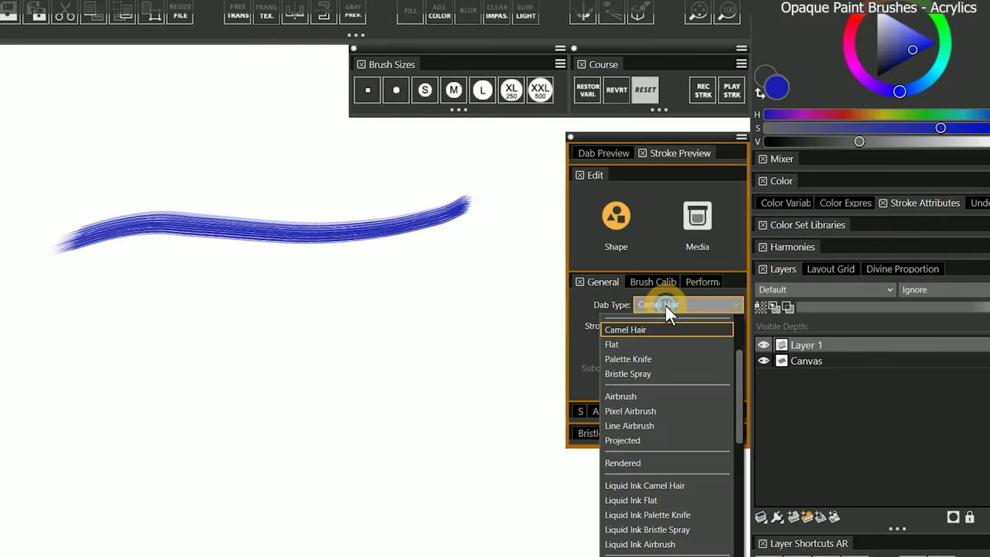
{"action": "left_click", "coordinate": [666, 307]}
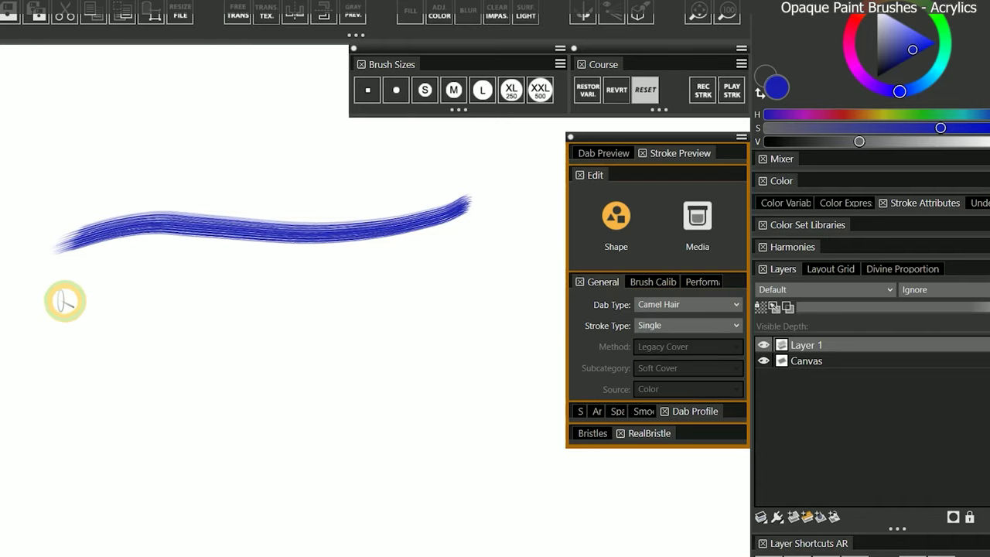
{"action": "left_click_drag", "start_coordinate": [67, 298], "coordinate": [437, 277]}
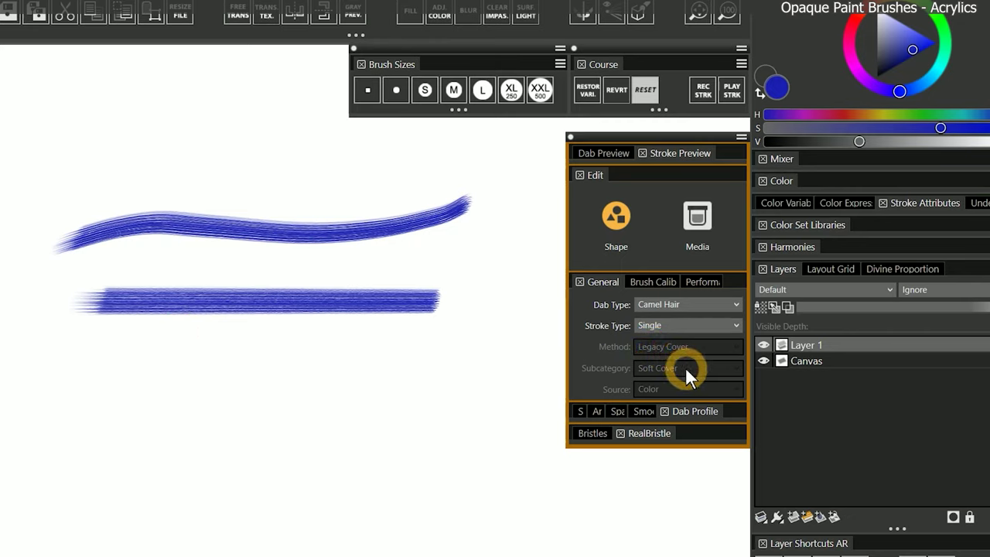
{"action": "mouse_move", "coordinate": [104, 402]}
{"action": "left_mouse_down"}
{"action": "mouse_move", "coordinate": [160, 364]}
{"action": "mouse_move", "coordinate": [227, 395]}
{"action": "mouse_move", "coordinate": [300, 367]}
{"action": "mouse_move", "coordinate": [319, 382]}
{"action": "mouse_move", "coordinate": [368, 381]}
{"action": "left_mouse_up"}
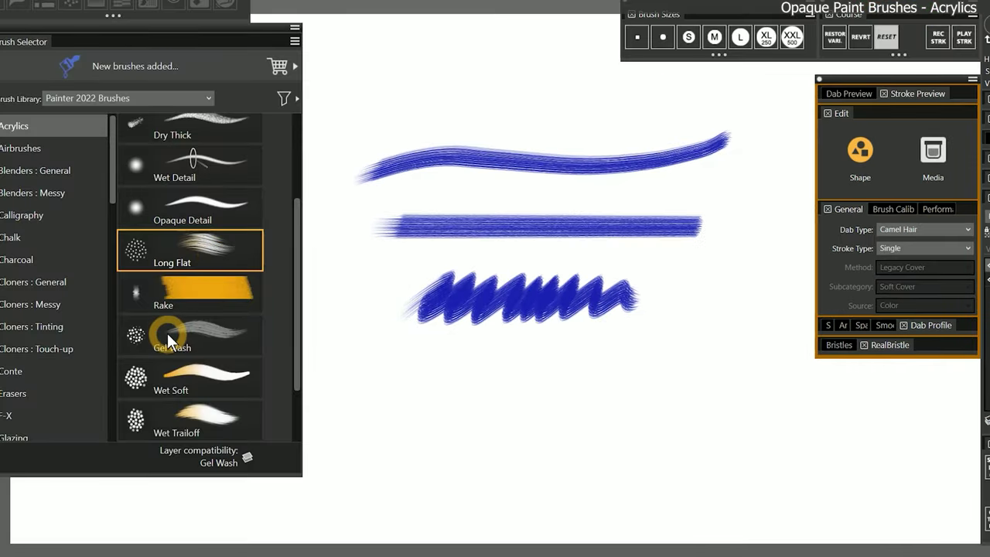
{"action": "left_click", "coordinate": [170, 336]}
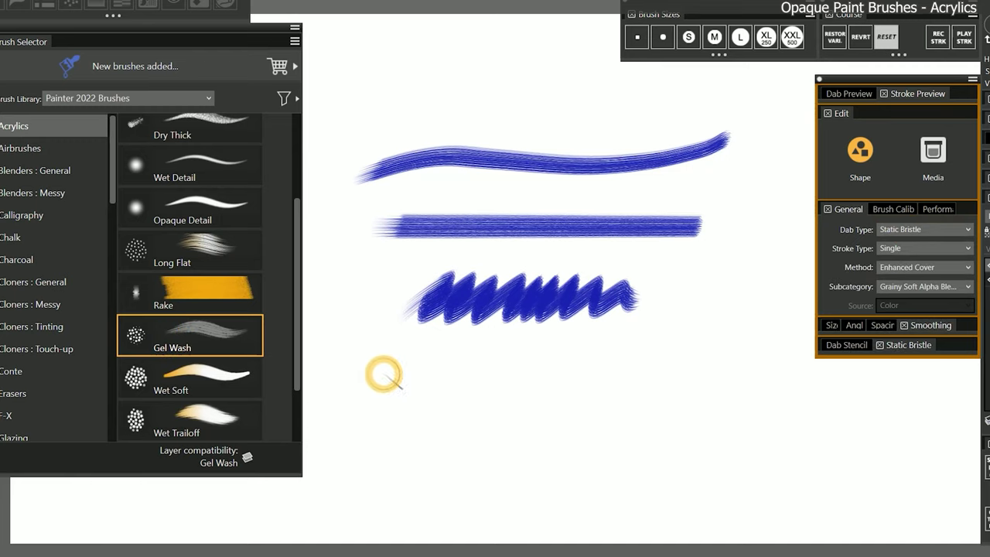
Step: Lay three faint Gel Wash strokes beneath the blue ones, then reselect Acrylics Long Flat
{"action": "mouse_move", "coordinate": [380, 371]}
{"action": "left_mouse_down"}
{"action": "mouse_move", "coordinate": [426, 354]}
{"action": "mouse_move", "coordinate": [457, 385]}
{"action": "mouse_move", "coordinate": [511, 390]}
{"action": "mouse_move", "coordinate": [682, 358]}
{"action": "left_mouse_up"}
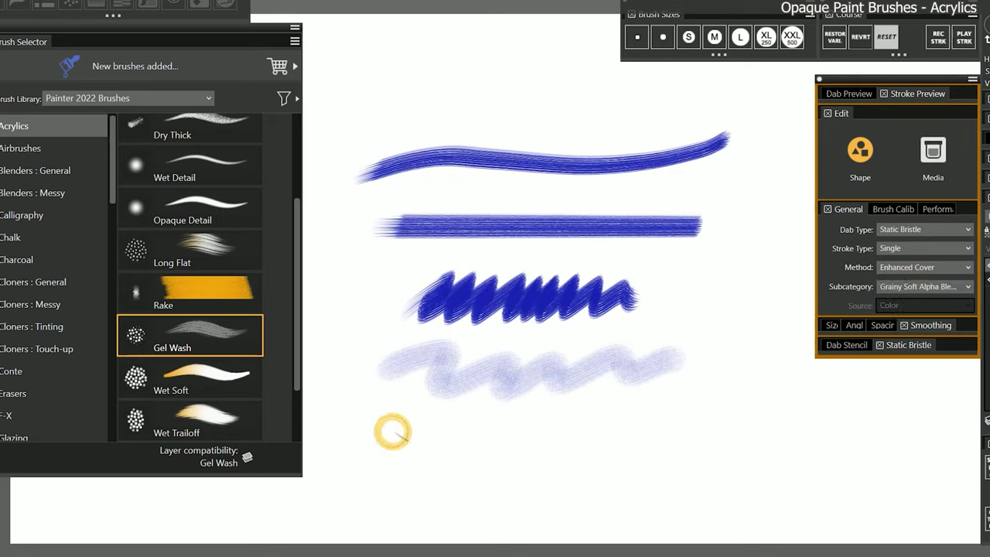
{"action": "left_click_drag", "start_coordinate": [392, 431], "coordinate": [718, 430]}
{"action": "mouse_move", "coordinate": [426, 474]}
{"action": "left_mouse_down"}
{"action": "mouse_move", "coordinate": [452, 467]}
{"action": "mouse_move", "coordinate": [465, 488]}
{"action": "mouse_move", "coordinate": [550, 462]}
{"action": "mouse_move", "coordinate": [557, 474]}
{"action": "mouse_move", "coordinate": [621, 459]}
{"action": "left_mouse_up"}
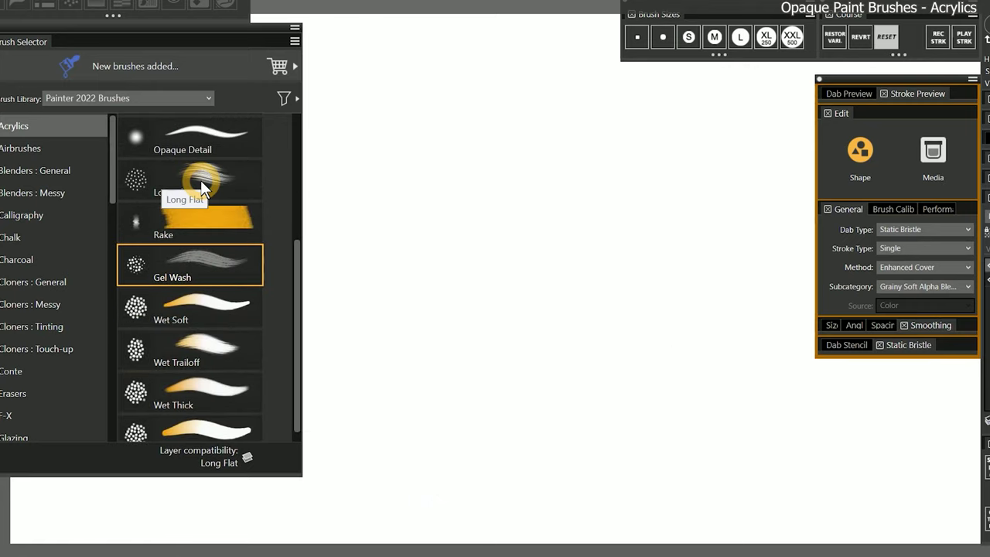
{"action": "left_click", "coordinate": [200, 180]}
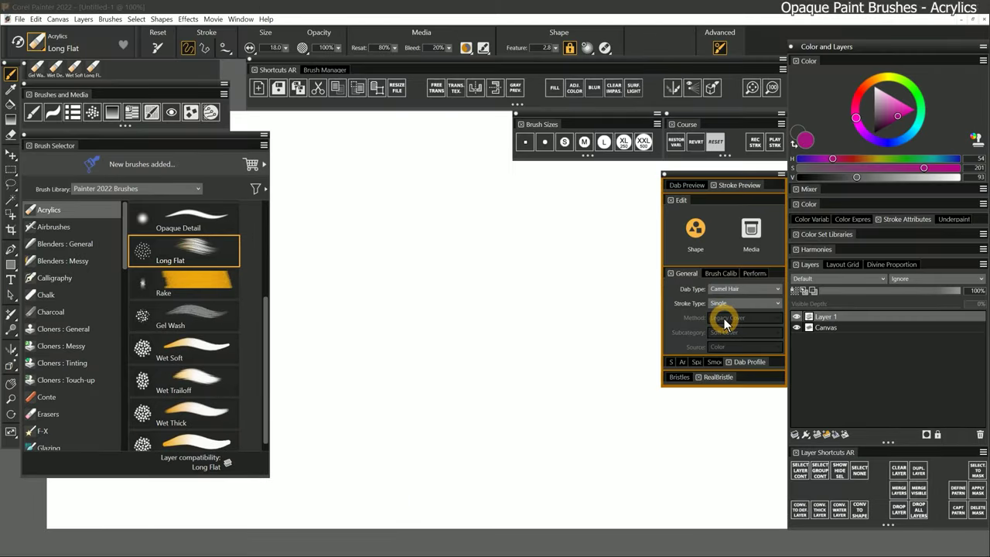
Step: Paint a magenta zigzag across the canvas centre with a black zigzag over it
{"action": "mouse_move", "coordinate": [334, 271]}
{"action": "left_mouse_down"}
{"action": "mouse_move", "coordinate": [392, 235]}
{"action": "mouse_move", "coordinate": [395, 276]}
{"action": "mouse_move", "coordinate": [420, 282]}
{"action": "mouse_move", "coordinate": [468, 249]}
{"action": "mouse_move", "coordinate": [497, 285]}
{"action": "mouse_move", "coordinate": [519, 290]}
{"action": "mouse_move", "coordinate": [557, 279]}
{"action": "left_mouse_up"}
{"action": "left_click", "coordinate": [874, 134]}
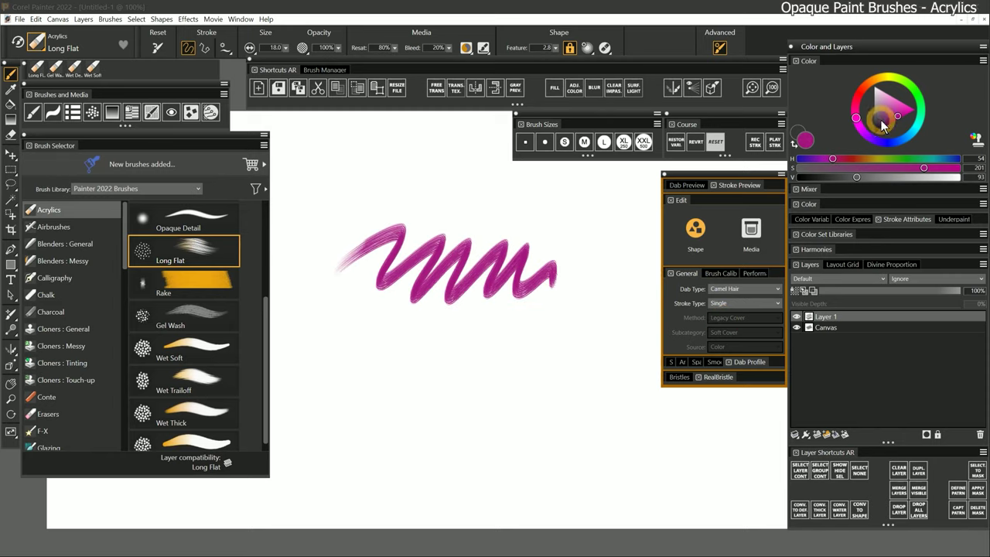
{"action": "mouse_move", "coordinate": [510, 223]}
{"action": "left_mouse_down"}
{"action": "mouse_move", "coordinate": [464, 287]}
{"action": "mouse_move", "coordinate": [529, 259]}
{"action": "mouse_move", "coordinate": [576, 284]}
{"action": "left_mouse_up"}
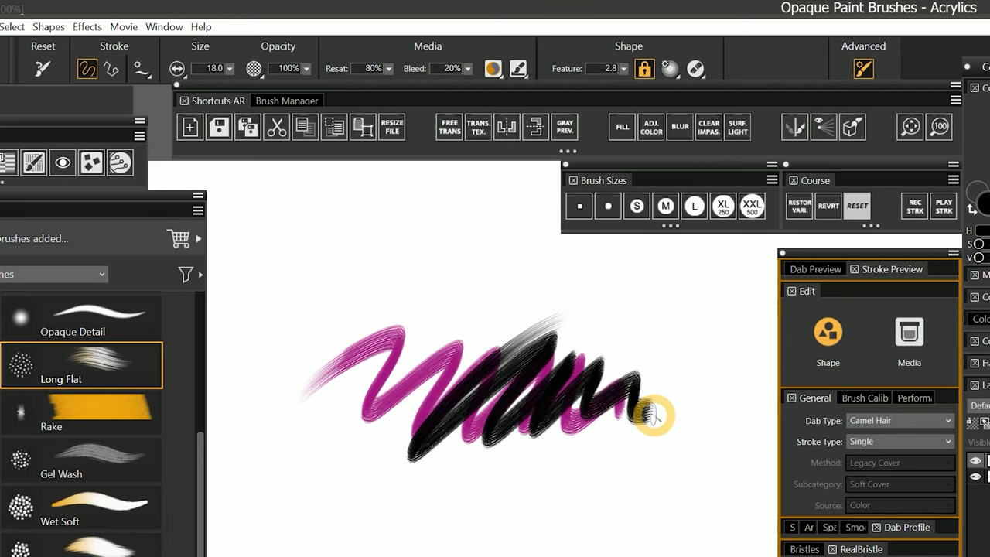
Step: Set brush opacity to 10% and paint a translucent yellow zigzag across the strokes
{"action": "left_click", "coordinate": [282, 68]}
{"action": "type", "text": "1"}
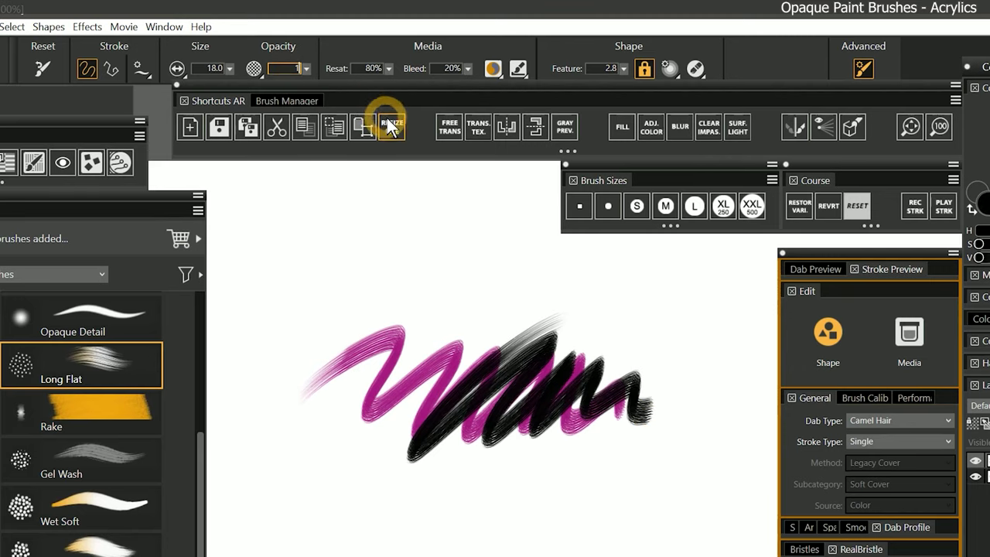
{"action": "type", "text": "0"}
{"action": "mouse_move", "coordinate": [429, 368]}
{"action": "left_mouse_down"}
{"action": "mouse_move", "coordinate": [420, 376]}
{"action": "mouse_move", "coordinate": [453, 453]}
{"action": "mouse_move", "coordinate": [503, 447]}
{"action": "mouse_move", "coordinate": [584, 340]}
{"action": "mouse_move", "coordinate": [615, 341]}
{"action": "mouse_move", "coordinate": [601, 447]}
{"action": "mouse_move", "coordinate": [634, 348]}
{"action": "mouse_move", "coordinate": [567, 360]}
{"action": "mouse_move", "coordinate": [546, 422]}
{"action": "mouse_move", "coordinate": [590, 441]}
{"action": "mouse_move", "coordinate": [648, 436]}
{"action": "mouse_move", "coordinate": [591, 434]}
{"action": "left_mouse_up"}
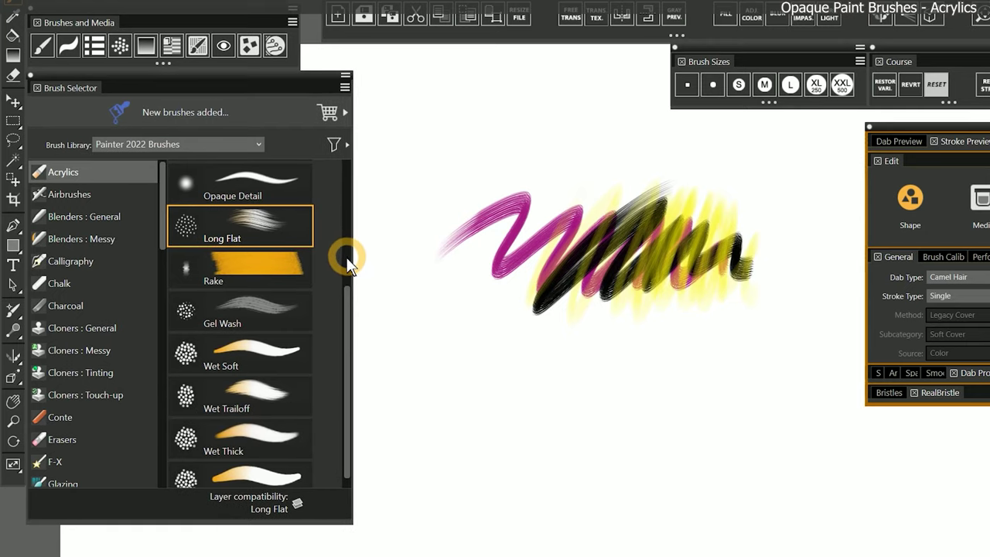
{"action": "left_click_drag", "start_coordinate": [347, 293], "coordinate": [350, 170]}
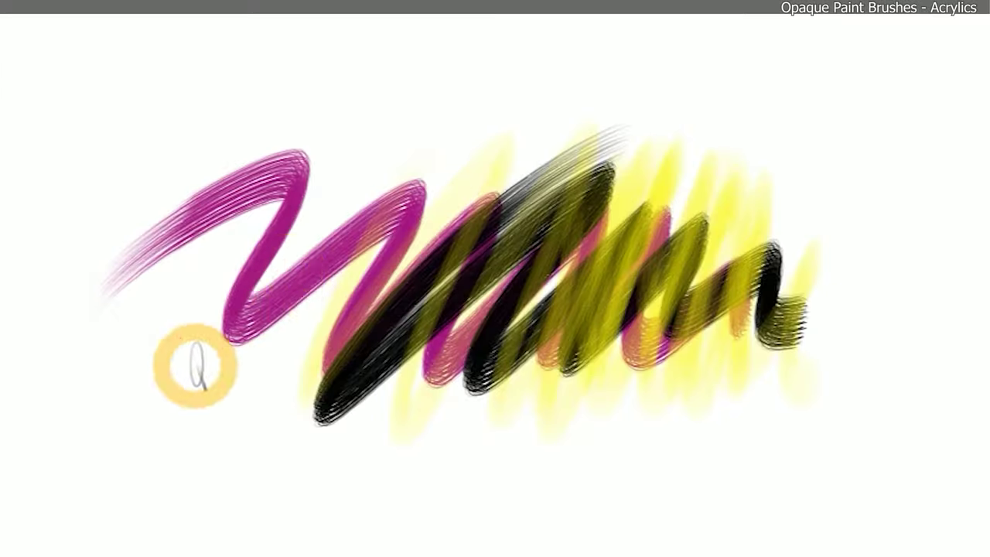
Step: Add a blue-black zigzag to the right end and circle the scribble with a thin grey ellipse
{"action": "mouse_move", "coordinate": [522, 296]}
{"action": "left_mouse_down"}
{"action": "mouse_move", "coordinate": [539, 280]}
{"action": "mouse_move", "coordinate": [611, 278]}
{"action": "mouse_move", "coordinate": [611, 230]}
{"action": "left_mouse_up"}
{"action": "mouse_move", "coordinate": [486, 233]}
{"action": "left_mouse_down"}
{"action": "mouse_move", "coordinate": [731, 180]}
{"action": "mouse_move", "coordinate": [520, 348]}
{"action": "mouse_move", "coordinate": [683, 302]}
{"action": "mouse_move", "coordinate": [776, 318]}
{"action": "left_mouse_up"}
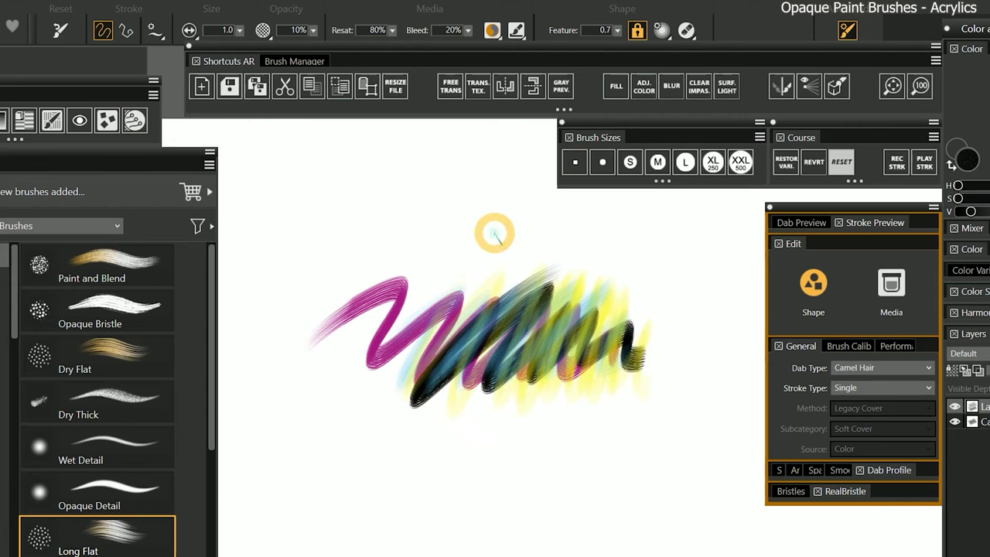
{"action": "mouse_move", "coordinate": [495, 233]}
{"action": "left_mouse_down"}
{"action": "mouse_move", "coordinate": [347, 249]}
{"action": "mouse_move", "coordinate": [406, 449]}
{"action": "mouse_move", "coordinate": [642, 255]}
{"action": "mouse_move", "coordinate": [321, 297]}
{"action": "mouse_move", "coordinate": [639, 386]}
{"action": "mouse_move", "coordinate": [426, 202]}
{"action": "mouse_move", "coordinate": [529, 434]}
{"action": "mouse_move", "coordinate": [534, 207]}
{"action": "mouse_move", "coordinate": [373, 425]}
{"action": "mouse_move", "coordinate": [632, 277]}
{"action": "mouse_move", "coordinate": [329, 339]}
{"action": "left_mouse_up"}
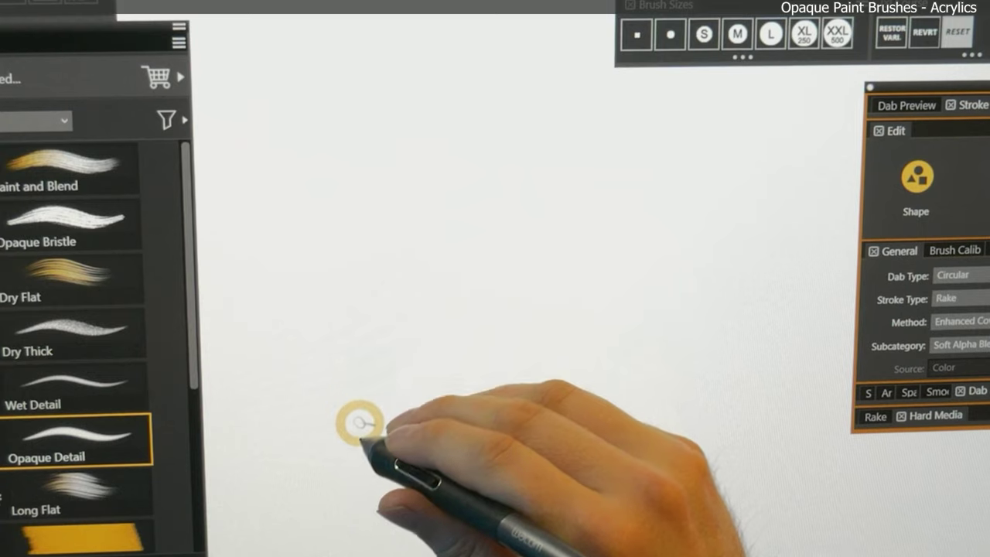
Step: Draw thin black branch strokes with side twigs, forming two branching shapes with Opaque Detail
{"action": "left_click_drag", "start_coordinate": [361, 433], "coordinate": [430, 133]}
{"action": "left_click_drag", "start_coordinate": [384, 324], "coordinate": [506, 106]}
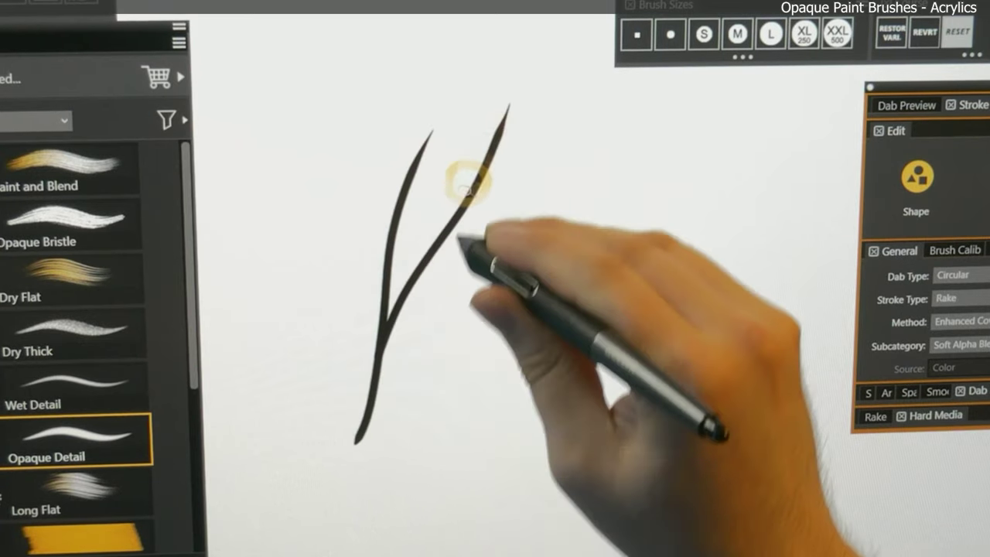
{"action": "mouse_move", "coordinate": [433, 259]}
{"action": "left_mouse_down"}
{"action": "mouse_move", "coordinate": [531, 199]}
{"action": "mouse_move", "coordinate": [584, 114]}
{"action": "left_mouse_up"}
{"action": "left_click_drag", "start_coordinate": [545, 182], "coordinate": [619, 143]}
{"action": "left_click_drag", "start_coordinate": [412, 420], "coordinate": [507, 275]}
{"action": "left_click_drag", "start_coordinate": [464, 340], "coordinate": [573, 277]}
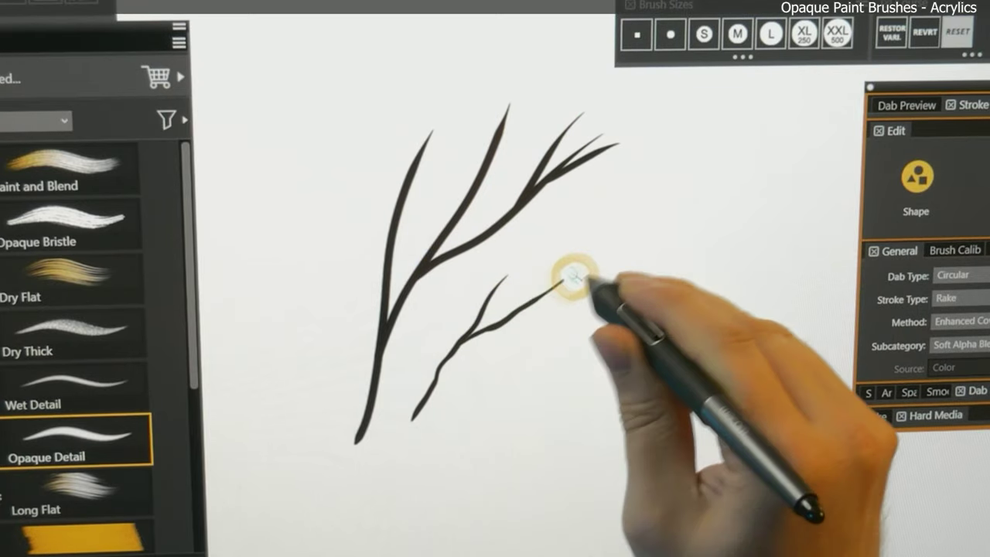
{"action": "left_click_drag", "start_coordinate": [523, 311], "coordinate": [599, 287]}
{"action": "left_click_drag", "start_coordinate": [426, 398], "coordinate": [573, 352]}
{"action": "left_click_drag", "start_coordinate": [522, 369], "coordinate": [580, 320]}
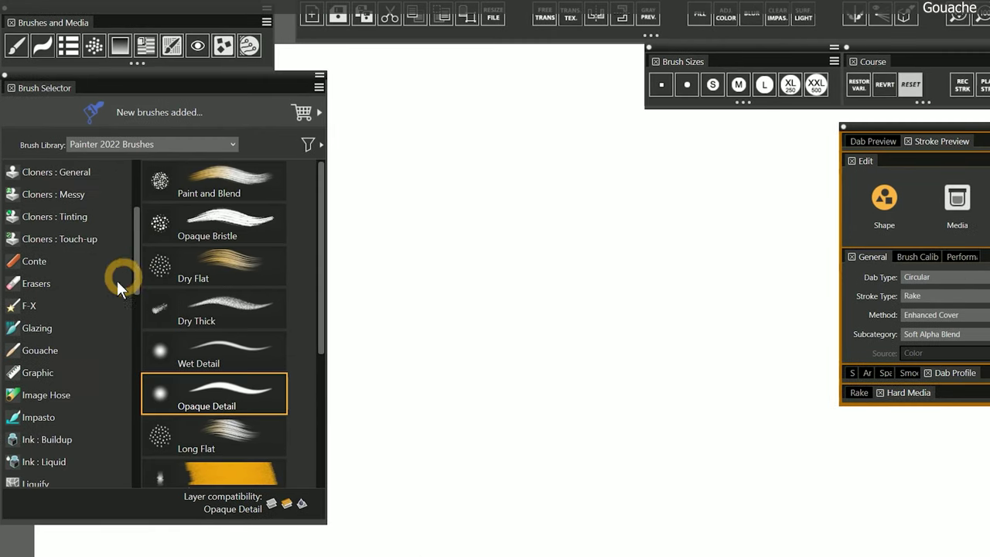
Step: With Gouache Flat, paint a black stroke, two blue strokes over it, then a yellow stroke
{"action": "left_click", "coordinate": [51, 352]}
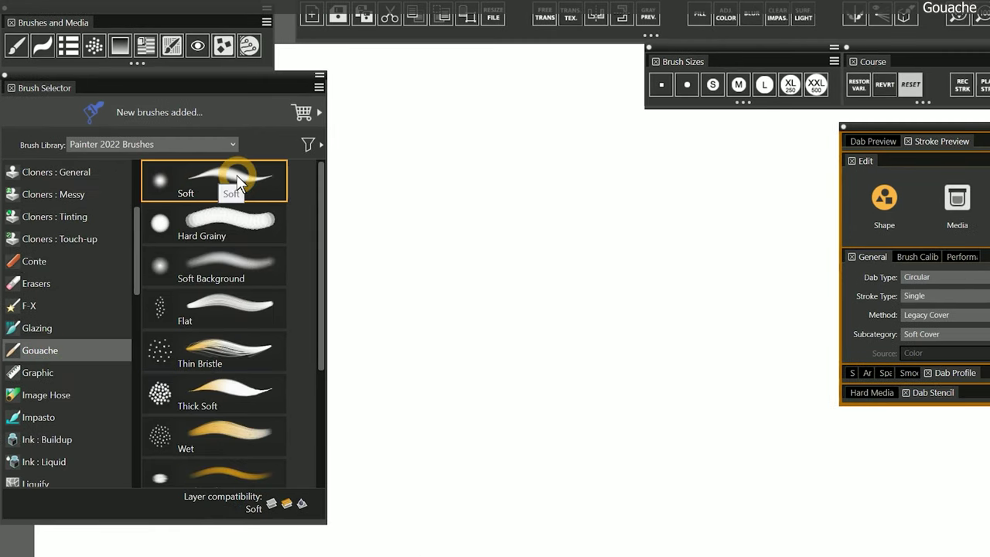
{"action": "left_click_drag", "start_coordinate": [318, 226], "coordinate": [321, 259]}
{"action": "left_click", "coordinate": [252, 244]}
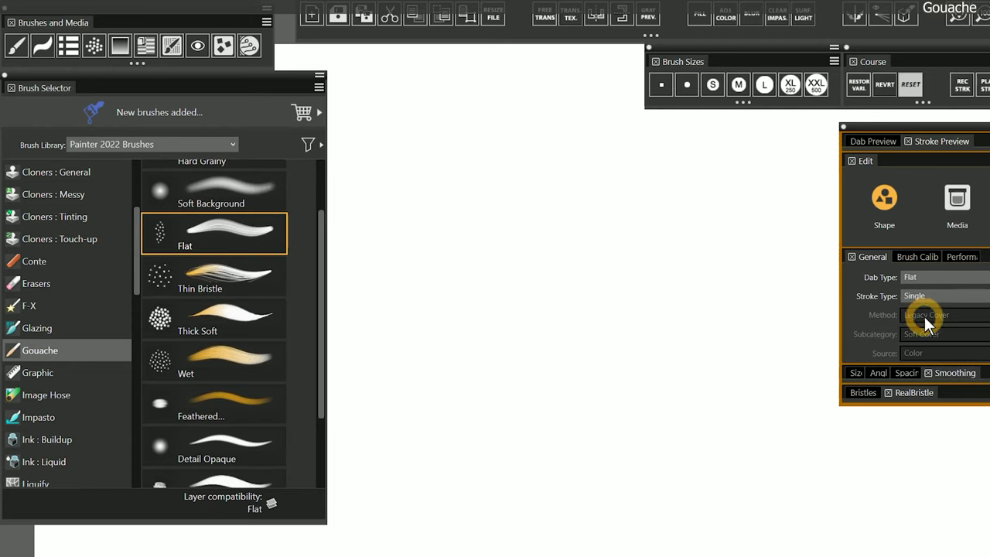
{"action": "mouse_move", "coordinate": [407, 257]}
{"action": "left_mouse_down"}
{"action": "mouse_move", "coordinate": [588, 221]}
{"action": "mouse_move", "coordinate": [646, 222]}
{"action": "left_mouse_up"}
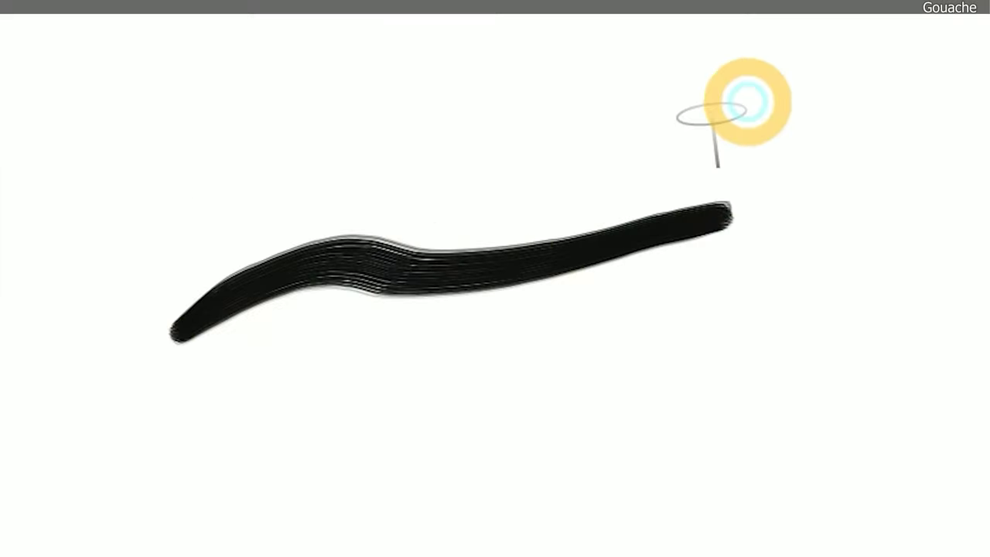
{"action": "left_click_drag", "start_coordinate": [411, 263], "coordinate": [665, 206]}
{"action": "mouse_move", "coordinate": [712, 255]}
{"action": "left_mouse_down"}
{"action": "mouse_move", "coordinate": [171, 394]}
{"action": "mouse_move", "coordinate": [540, 344]}
{"action": "mouse_move", "coordinate": [736, 276]}
{"action": "left_mouse_up"}
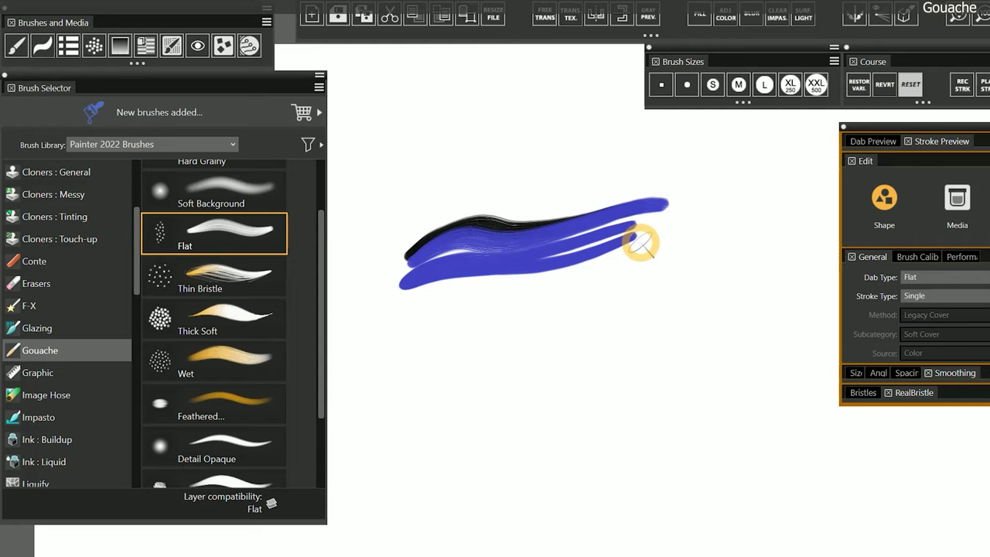
{"action": "mouse_move", "coordinate": [420, 276]}
{"action": "left_mouse_down"}
{"action": "mouse_move", "coordinate": [506, 279]}
{"action": "mouse_move", "coordinate": [596, 239]}
{"action": "mouse_move", "coordinate": [578, 260]}
{"action": "mouse_move", "coordinate": [458, 279]}
{"action": "mouse_move", "coordinate": [503, 277]}
{"action": "mouse_move", "coordinate": [621, 240]}
{"action": "left_mouse_up"}
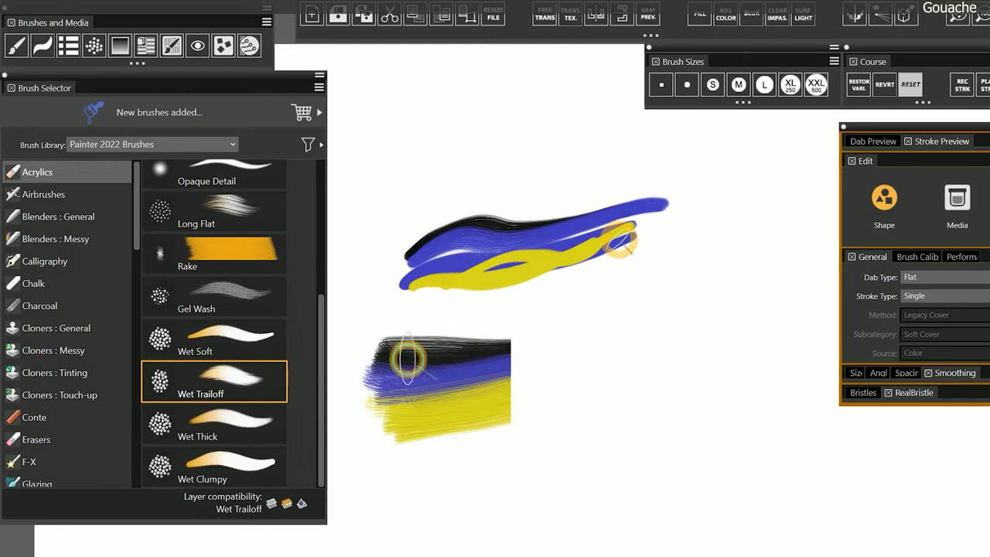
Step: Paint red blobs with Acrylics Wet Trailoff and Gouache Wet to compare them
{"action": "mouse_move", "coordinate": [404, 354]}
{"action": "left_mouse_down"}
{"action": "mouse_move", "coordinate": [460, 366]}
{"action": "mouse_move", "coordinate": [445, 403]}
{"action": "mouse_move", "coordinate": [412, 362]}
{"action": "mouse_move", "coordinate": [457, 441]}
{"action": "mouse_move", "coordinate": [428, 338]}
{"action": "mouse_move", "coordinate": [465, 455]}
{"action": "mouse_move", "coordinate": [431, 331]}
{"action": "mouse_move", "coordinate": [489, 437]}
{"action": "left_mouse_up"}
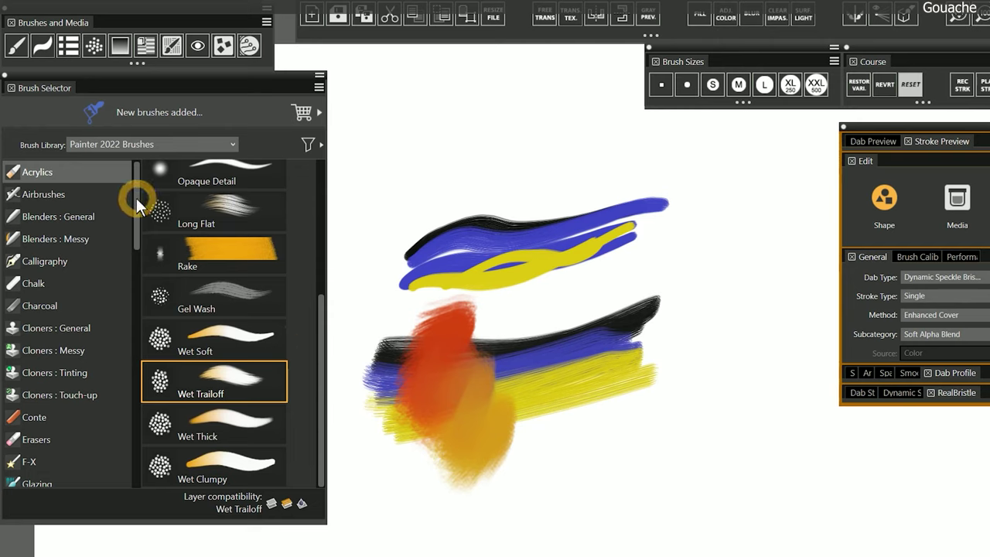
{"action": "left_click_drag", "start_coordinate": [137, 194], "coordinate": [137, 250]}
{"action": "left_click", "coordinate": [39, 351]}
{"action": "mouse_move", "coordinate": [499, 232]}
{"action": "left_mouse_down"}
{"action": "mouse_move", "coordinate": [472, 220]}
{"action": "mouse_move", "coordinate": [464, 166]}
{"action": "mouse_move", "coordinate": [541, 294]}
{"action": "left_mouse_up"}
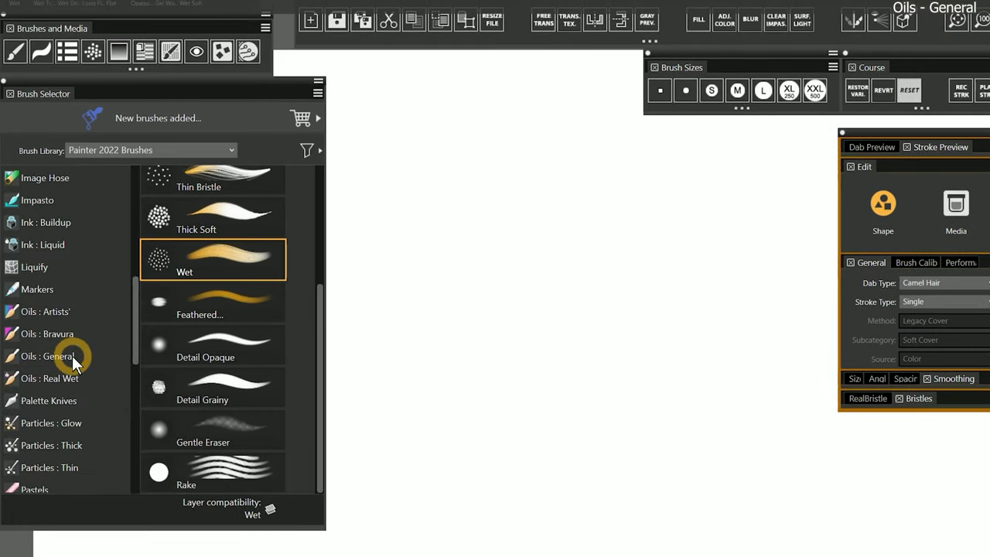
Step: Choose Oils : General Hard Bristle and paint four stacked blue bristle strokes
{"action": "left_click", "coordinate": [75, 357]}
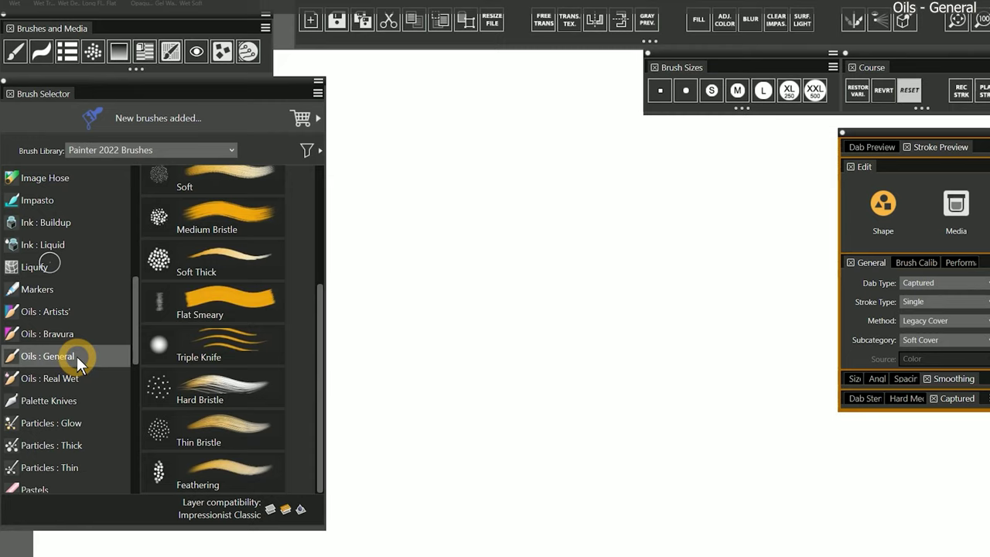
{"action": "mouse_move", "coordinate": [319, 290]}
{"action": "left_mouse_down"}
{"action": "mouse_move", "coordinate": [320, 184]}
{"action": "mouse_move", "coordinate": [319, 317]}
{"action": "left_mouse_up"}
{"action": "left_click", "coordinate": [215, 389]}
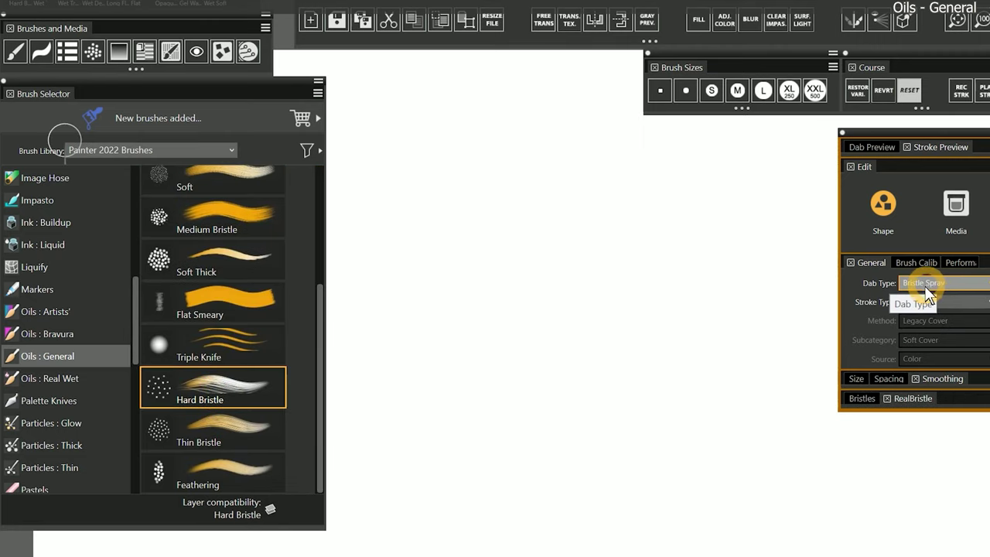
{"action": "left_click_drag", "start_coordinate": [377, 220], "coordinate": [776, 188]}
{"action": "mouse_move", "coordinate": [376, 269]}
{"action": "left_mouse_down"}
{"action": "mouse_move", "coordinate": [393, 291]}
{"action": "mouse_move", "coordinate": [761, 247]}
{"action": "mouse_move", "coordinate": [770, 226]}
{"action": "left_mouse_up"}
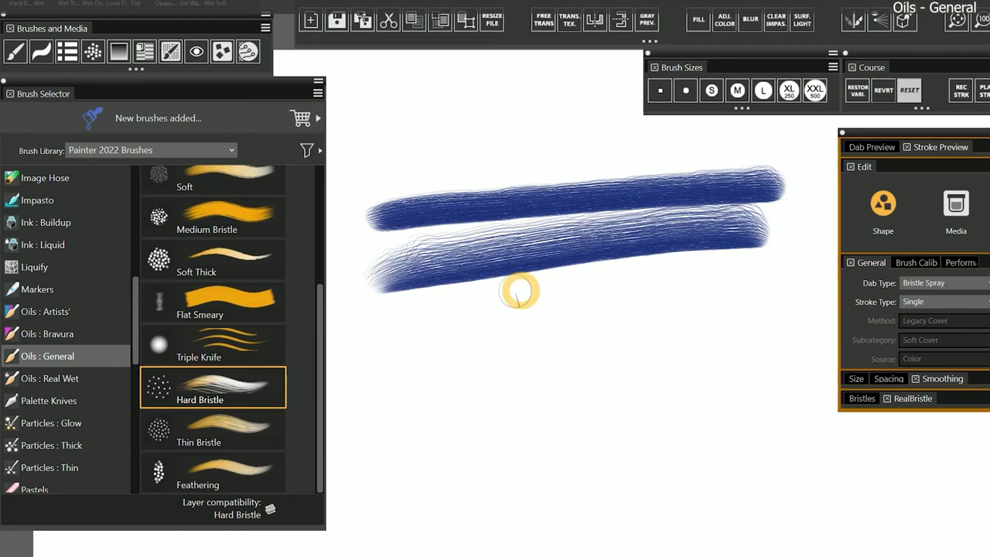
{"action": "mouse_move", "coordinate": [391, 334]}
{"action": "left_mouse_down"}
{"action": "mouse_move", "coordinate": [551, 299]}
{"action": "mouse_move", "coordinate": [762, 271]}
{"action": "left_mouse_up"}
{"action": "left_click_drag", "start_coordinate": [425, 360], "coordinate": [759, 300]}
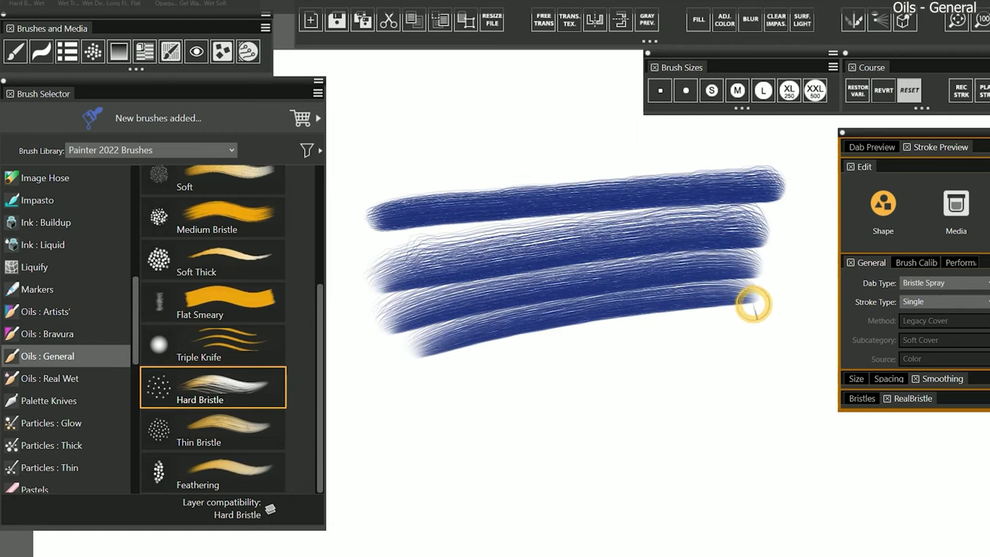
Step: Brush yellow across all the blue strokes, then zigzag a red stroke over them
{"action": "left_click_drag", "start_coordinate": [124, 223], "coordinate": [692, 194]}
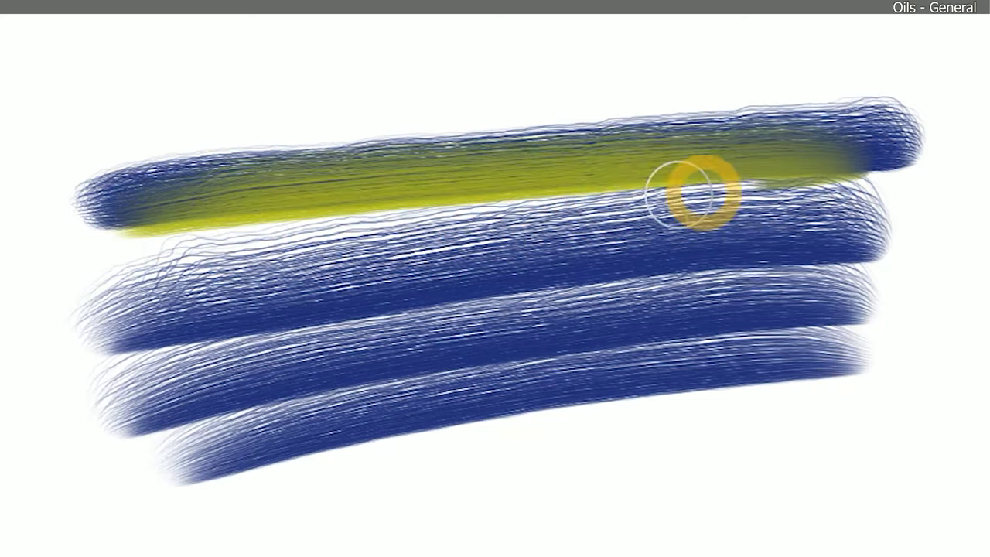
{"action": "mouse_move", "coordinate": [139, 256]}
{"action": "left_mouse_down"}
{"action": "mouse_move", "coordinate": [670, 248]}
{"action": "mouse_move", "coordinate": [727, 236]}
{"action": "left_mouse_up"}
{"action": "mouse_move", "coordinate": [193, 298]}
{"action": "left_mouse_down"}
{"action": "mouse_move", "coordinate": [667, 249]}
{"action": "mouse_move", "coordinate": [299, 331]}
{"action": "mouse_move", "coordinate": [650, 290]}
{"action": "mouse_move", "coordinate": [254, 405]}
{"action": "mouse_move", "coordinate": [329, 402]}
{"action": "mouse_move", "coordinate": [689, 298]}
{"action": "left_mouse_up"}
{"action": "left_click_drag", "start_coordinate": [208, 348], "coordinate": [642, 333]}
{"action": "left_click_drag", "start_coordinate": [330, 402], "coordinate": [712, 325]}
{"action": "mouse_move", "coordinate": [777, 312]}
{"action": "left_mouse_down"}
{"action": "mouse_move", "coordinate": [769, 342]}
{"action": "mouse_move", "coordinate": [834, 343]}
{"action": "mouse_move", "coordinate": [807, 379]}
{"action": "mouse_move", "coordinate": [878, 380]}
{"action": "left_mouse_up"}
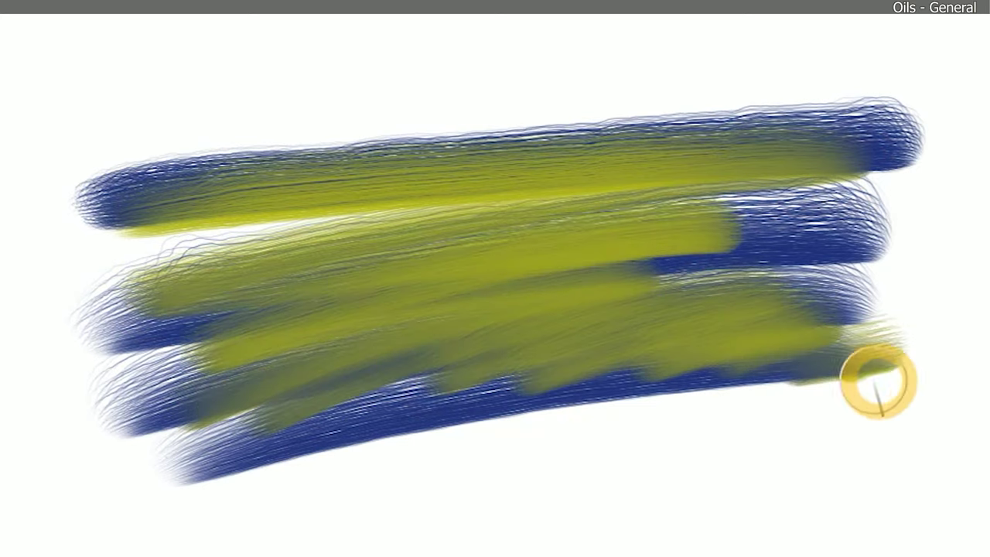
{"action": "mouse_move", "coordinate": [301, 236]}
{"action": "left_mouse_down"}
{"action": "mouse_move", "coordinate": [314, 336]}
{"action": "mouse_move", "coordinate": [500, 365]}
{"action": "mouse_move", "coordinate": [661, 203]}
{"action": "mouse_move", "coordinate": [634, 259]}
{"action": "mouse_move", "coordinate": [709, 354]}
{"action": "mouse_move", "coordinate": [639, 183]}
{"action": "mouse_move", "coordinate": [503, 249]}
{"action": "left_mouse_up"}
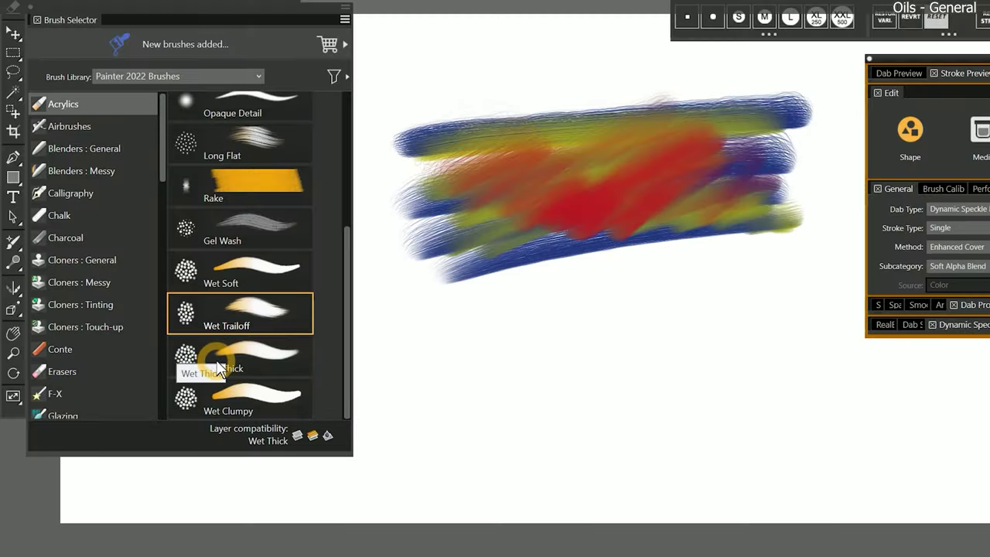
Step: Switch to Impressionist Detail and paint a pink back-and-forth stroke overlaid with purple
{"action": "left_click", "coordinate": [217, 359]}
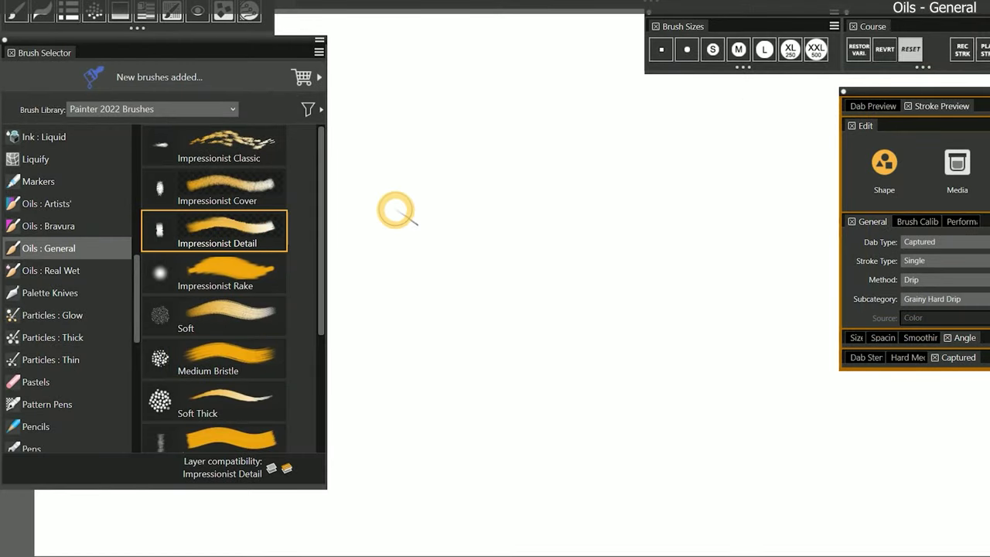
{"action": "mouse_move", "coordinate": [405, 209]}
{"action": "left_mouse_down"}
{"action": "mouse_move", "coordinate": [650, 232]}
{"action": "mouse_move", "coordinate": [481, 247]}
{"action": "mouse_move", "coordinate": [629, 252]}
{"action": "mouse_move", "coordinate": [657, 290]}
{"action": "mouse_move", "coordinate": [654, 316]}
{"action": "left_mouse_up"}
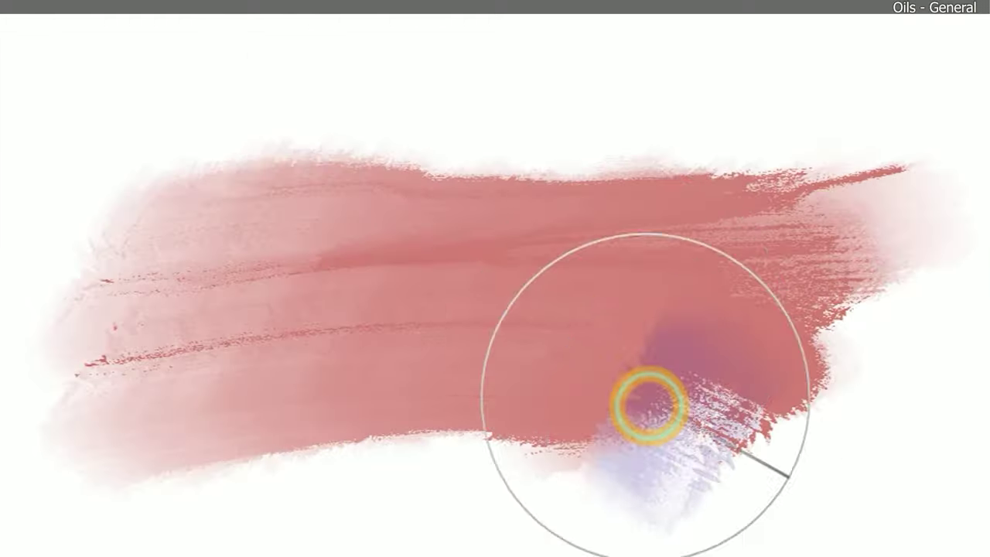
{"action": "mouse_move", "coordinate": [647, 405]}
{"action": "left_mouse_down"}
{"action": "mouse_move", "coordinate": [301, 177]}
{"action": "mouse_move", "coordinate": [517, 288]}
{"action": "mouse_move", "coordinate": [728, 363]}
{"action": "mouse_move", "coordinate": [223, 207]}
{"action": "mouse_move", "coordinate": [394, 225]}
{"action": "mouse_move", "coordinate": [772, 367]}
{"action": "mouse_move", "coordinate": [745, 370]}
{"action": "mouse_move", "coordinate": [751, 415]}
{"action": "left_mouse_up"}
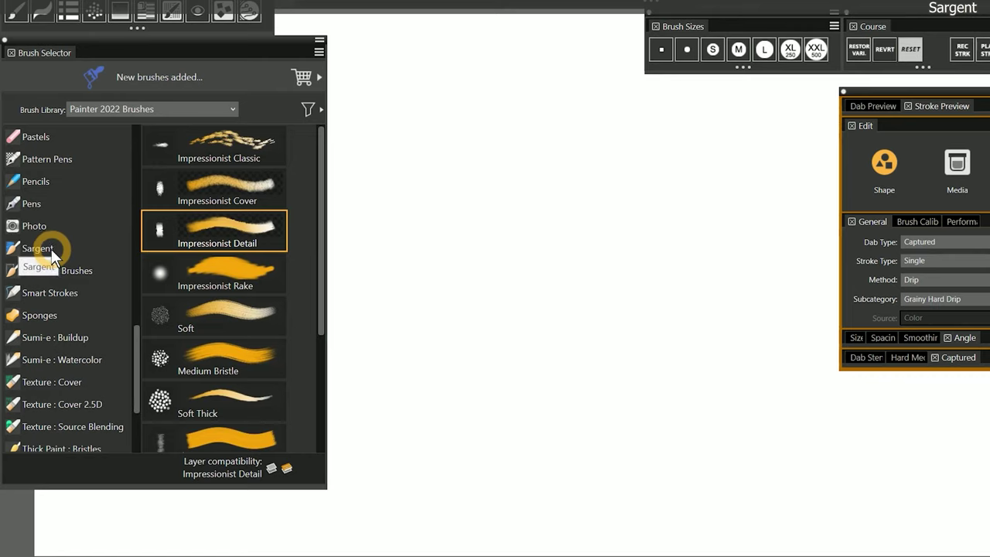
Step: Choose Sargent Simple and paint a wide blue band blended with purple
{"action": "left_click", "coordinate": [54, 249]}
{"action": "left_click", "coordinate": [226, 228]}
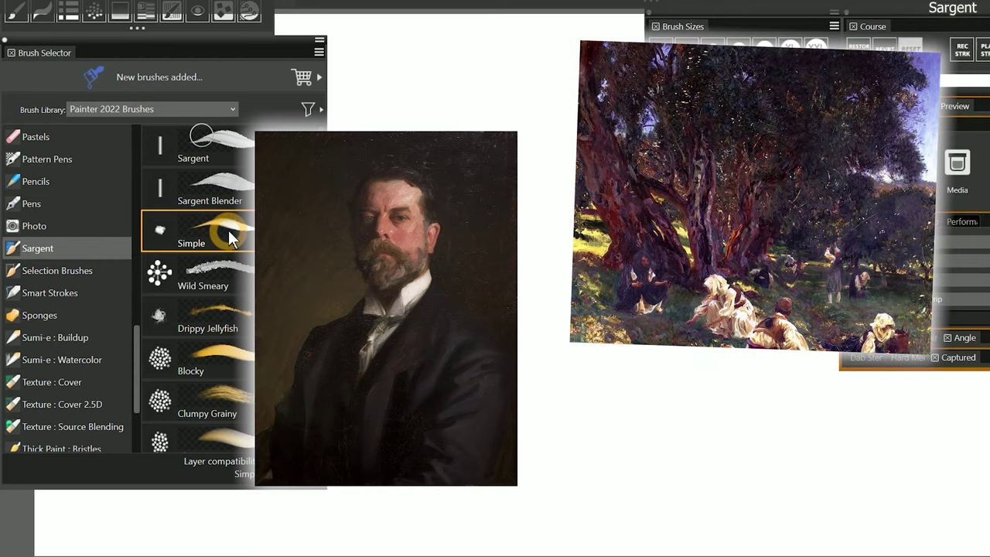
{"action": "mouse_move", "coordinate": [364, 239]}
{"action": "left_mouse_down"}
{"action": "mouse_move", "coordinate": [511, 242]}
{"action": "mouse_move", "coordinate": [699, 215]}
{"action": "mouse_move", "coordinate": [763, 221]}
{"action": "mouse_move", "coordinate": [564, 336]}
{"action": "mouse_move", "coordinate": [410, 340]}
{"action": "mouse_move", "coordinate": [665, 267]}
{"action": "mouse_move", "coordinate": [549, 289]}
{"action": "mouse_move", "coordinate": [502, 263]}
{"action": "left_mouse_up"}
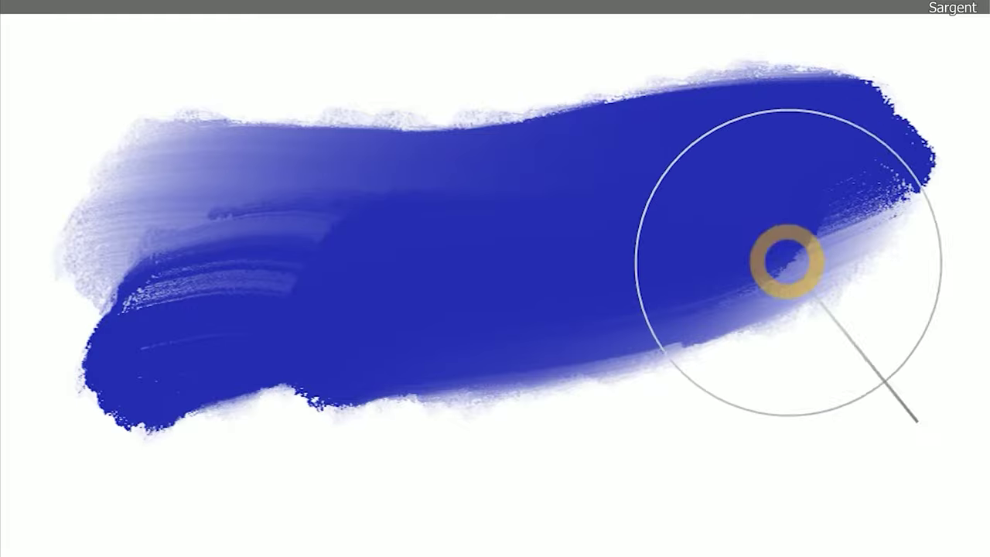
{"action": "mouse_move", "coordinate": [785, 258]}
{"action": "left_mouse_down"}
{"action": "mouse_move", "coordinate": [743, 336]}
{"action": "mouse_move", "coordinate": [163, 435]}
{"action": "mouse_move", "coordinate": [820, 269]}
{"action": "mouse_move", "coordinate": [307, 198]}
{"action": "left_mouse_up"}
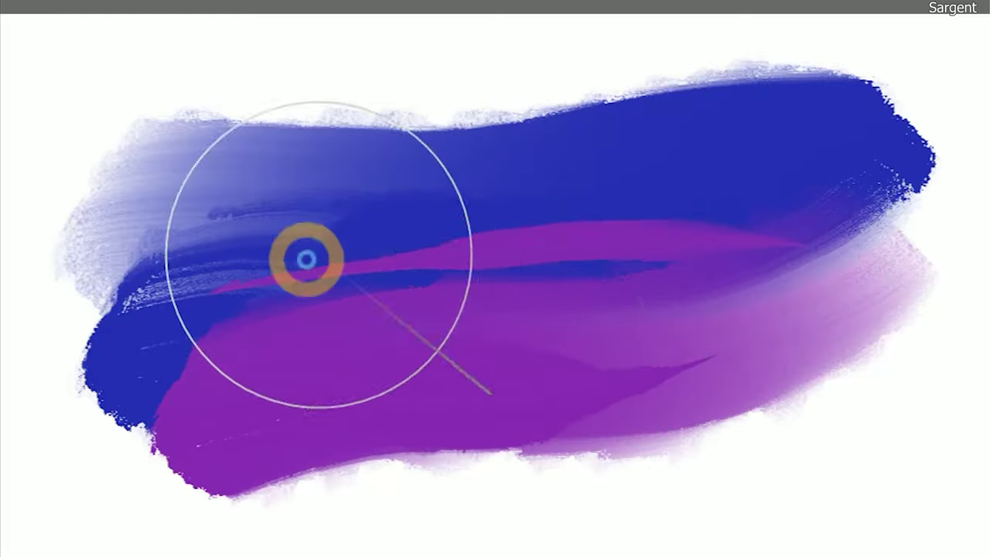
{"action": "mouse_move", "coordinate": [673, 253]}
{"action": "left_mouse_down"}
{"action": "mouse_move", "coordinate": [277, 283]}
{"action": "mouse_move", "coordinate": [468, 294]}
{"action": "mouse_move", "coordinate": [690, 280]}
{"action": "mouse_move", "coordinate": [265, 318]}
{"action": "left_mouse_up"}
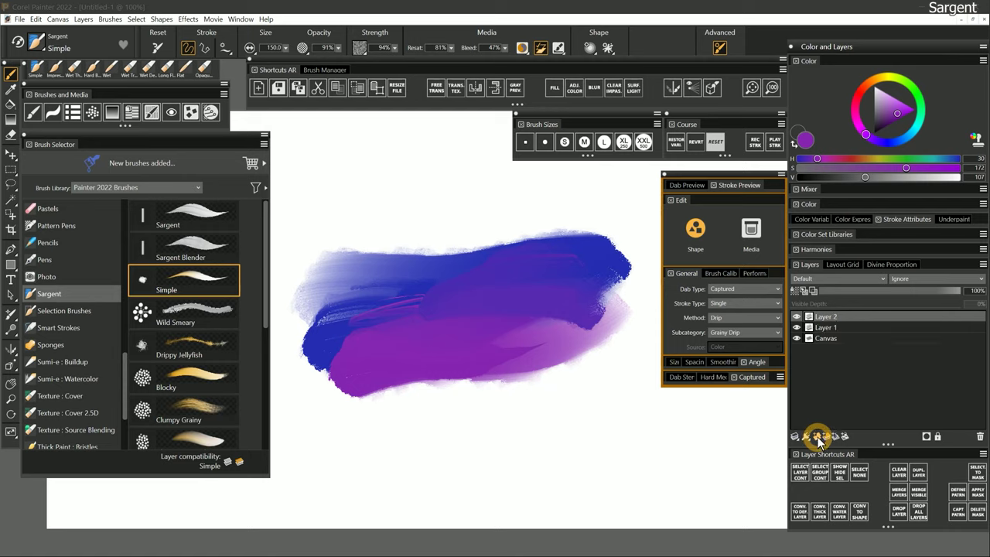
Step: Switch to yellow, enable improved layer support, and paint golden strokes with the Sargent variant
{"action": "left_click", "coordinate": [880, 80]}
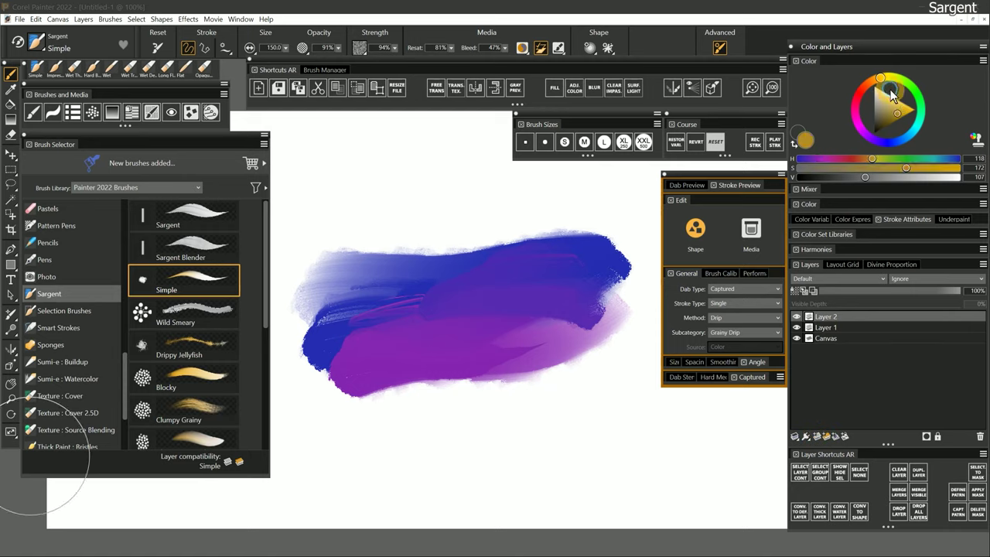
{"action": "mouse_move", "coordinate": [341, 378]}
{"action": "left_mouse_down"}
{"action": "mouse_move", "coordinate": [474, 265]}
{"action": "mouse_move", "coordinate": [538, 337]}
{"action": "left_mouse_up"}
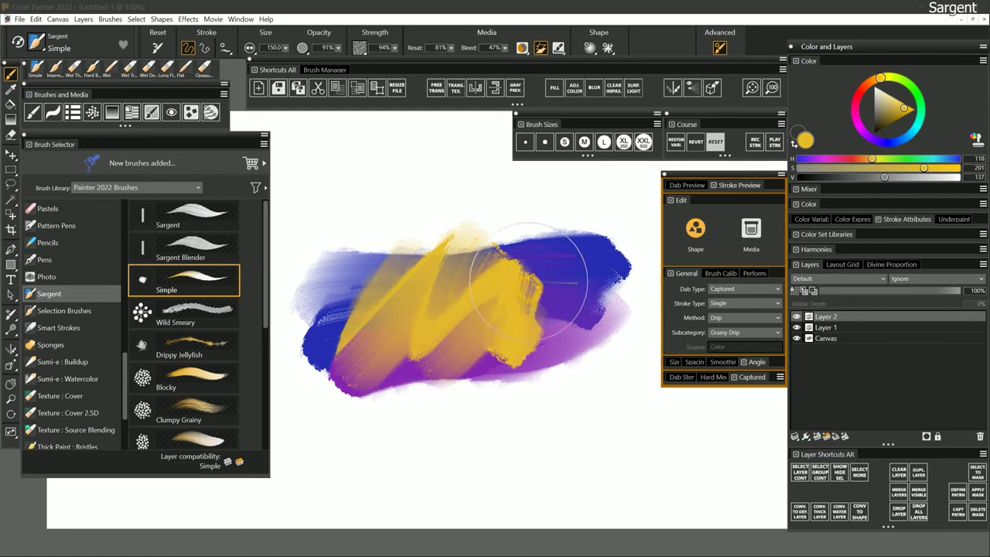
{"action": "left_click", "coordinate": [540, 49]}
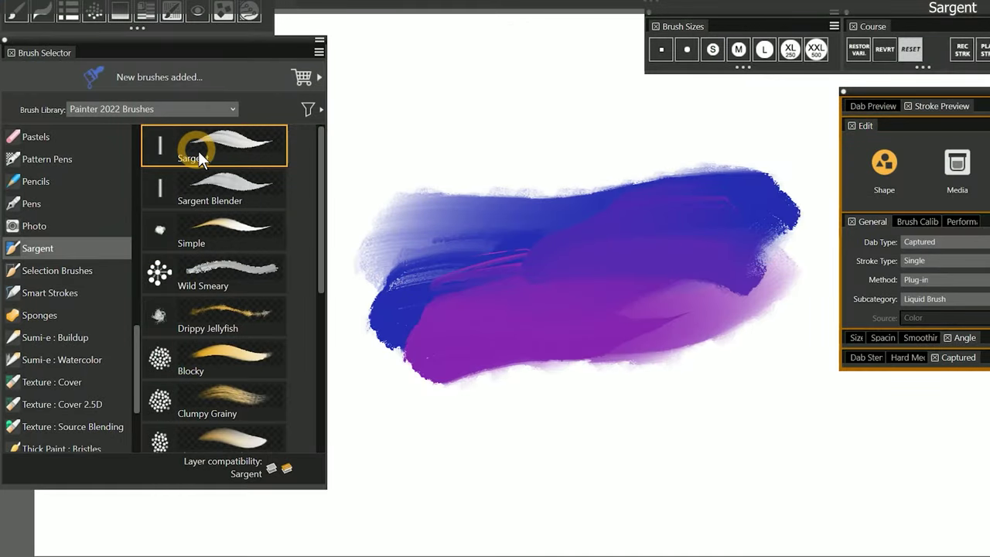
{"action": "left_click", "coordinate": [906, 262]}
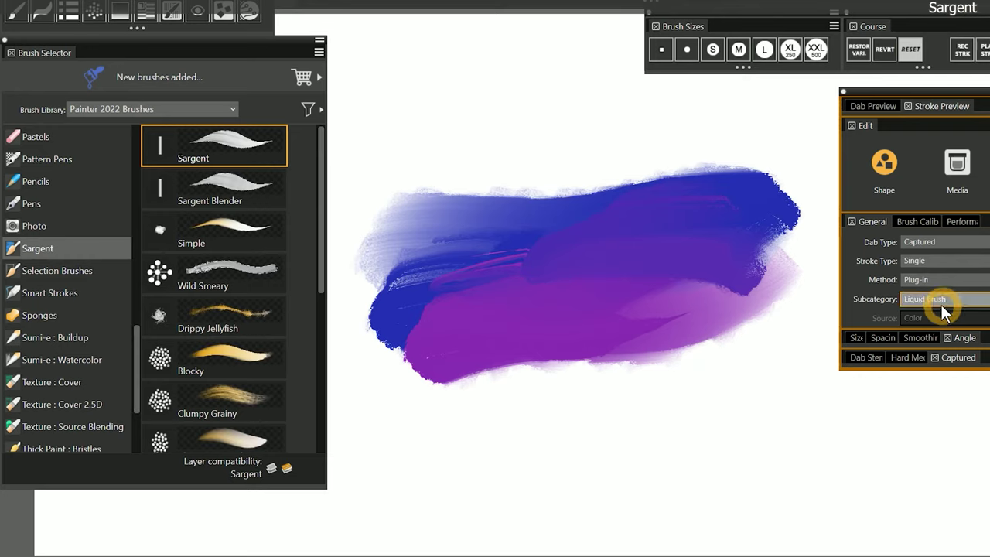
{"action": "mouse_move", "coordinate": [502, 177]}
{"action": "left_mouse_down"}
{"action": "mouse_move", "coordinate": [538, 227]}
{"action": "mouse_move", "coordinate": [640, 290]}
{"action": "mouse_move", "coordinate": [553, 214]}
{"action": "mouse_move", "coordinate": [676, 311]}
{"action": "mouse_move", "coordinate": [592, 217]}
{"action": "mouse_move", "coordinate": [680, 321]}
{"action": "mouse_move", "coordinate": [712, 293]}
{"action": "mouse_move", "coordinate": [710, 274]}
{"action": "mouse_move", "coordinate": [575, 212]}
{"action": "mouse_move", "coordinate": [674, 306]}
{"action": "mouse_move", "coordinate": [676, 246]}
{"action": "mouse_move", "coordinate": [681, 279]}
{"action": "mouse_move", "coordinate": [708, 304]}
{"action": "mouse_move", "coordinate": [562, 322]}
{"action": "mouse_move", "coordinate": [698, 350]}
{"action": "left_mouse_up"}
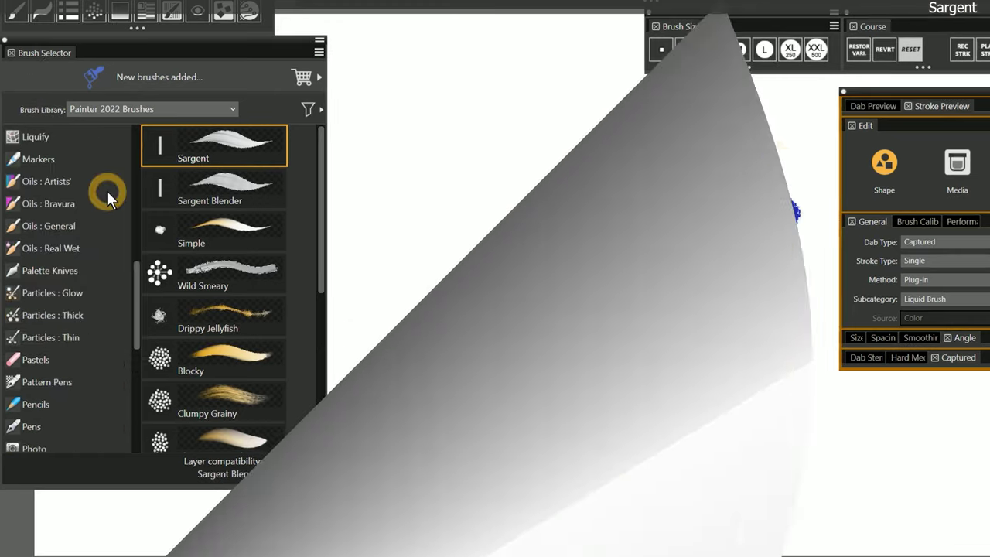
Step: Open the Oils : Artists' category and paint yellow scribbles and zigzags with Smeary Bristle
{"action": "left_click", "coordinate": [106, 190]}
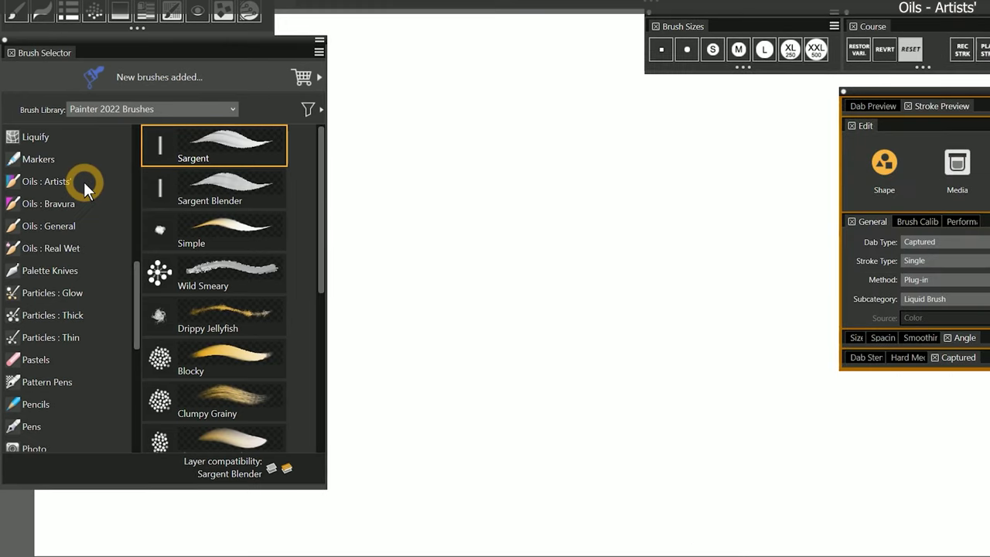
{"action": "left_click", "coordinate": [84, 184]}
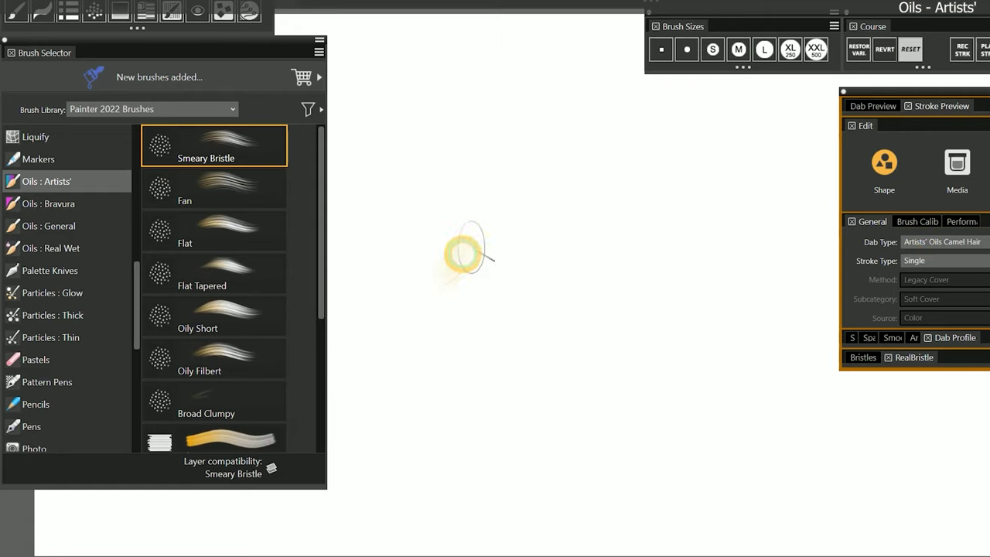
{"action": "mouse_move", "coordinate": [471, 250]}
{"action": "left_mouse_down"}
{"action": "mouse_move", "coordinate": [541, 324]}
{"action": "mouse_move", "coordinate": [652, 272]}
{"action": "mouse_move", "coordinate": [715, 318]}
{"action": "left_mouse_up"}
{"action": "left_click_drag", "start_coordinate": [364, 188], "coordinate": [675, 143]}
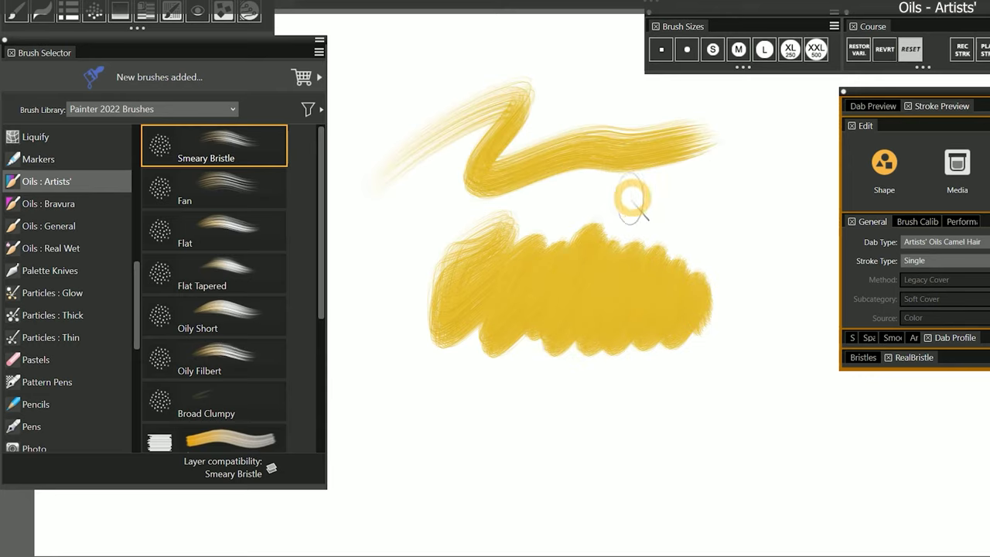
{"action": "left_click_drag", "start_coordinate": [646, 182], "coordinate": [782, 232]}
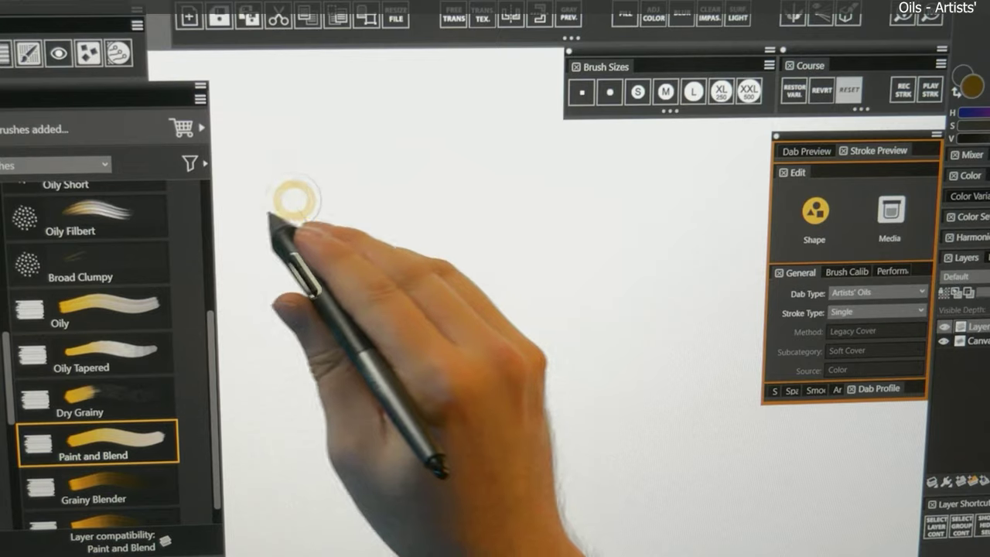
Step: With Paint and Blend, paint a thick brown stroke, blend yellow over it, and add a dark stroke
{"action": "mouse_move", "coordinate": [294, 199]}
{"action": "left_mouse_down"}
{"action": "mouse_move", "coordinate": [655, 172]}
{"action": "mouse_move", "coordinate": [650, 199]}
{"action": "mouse_move", "coordinate": [305, 376]}
{"action": "left_mouse_up"}
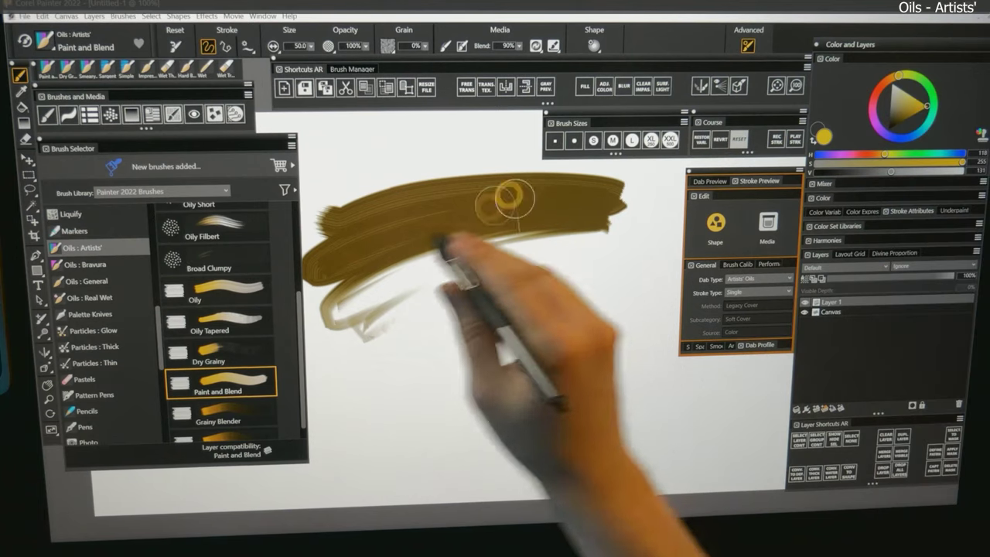
{"action": "mouse_move", "coordinate": [259, 310]}
{"action": "left_mouse_down"}
{"action": "mouse_move", "coordinate": [538, 213]}
{"action": "mouse_move", "coordinate": [413, 235]}
{"action": "mouse_move", "coordinate": [524, 230]}
{"action": "mouse_move", "coordinate": [415, 233]}
{"action": "mouse_move", "coordinate": [433, 294]}
{"action": "mouse_move", "coordinate": [541, 271]}
{"action": "mouse_move", "coordinate": [398, 398]}
{"action": "mouse_move", "coordinate": [483, 400]}
{"action": "left_mouse_up"}
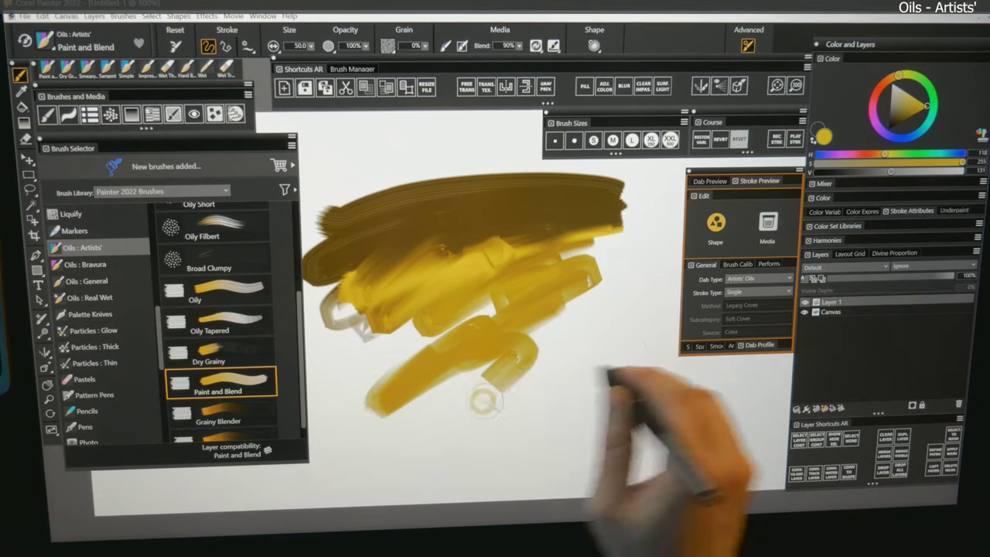
{"action": "mouse_move", "coordinate": [596, 316]}
{"action": "left_mouse_down"}
{"action": "mouse_move", "coordinate": [454, 228]}
{"action": "mouse_move", "coordinate": [353, 276]}
{"action": "mouse_move", "coordinate": [557, 224]}
{"action": "mouse_move", "coordinate": [552, 248]}
{"action": "mouse_move", "coordinate": [405, 266]}
{"action": "mouse_move", "coordinate": [531, 310]}
{"action": "mouse_move", "coordinate": [429, 346]}
{"action": "mouse_move", "coordinate": [486, 332]}
{"action": "mouse_move", "coordinate": [475, 320]}
{"action": "mouse_move", "coordinate": [576, 244]}
{"action": "mouse_move", "coordinate": [657, 324]}
{"action": "mouse_move", "coordinate": [663, 286]}
{"action": "mouse_move", "coordinate": [592, 310]}
{"action": "left_mouse_up"}
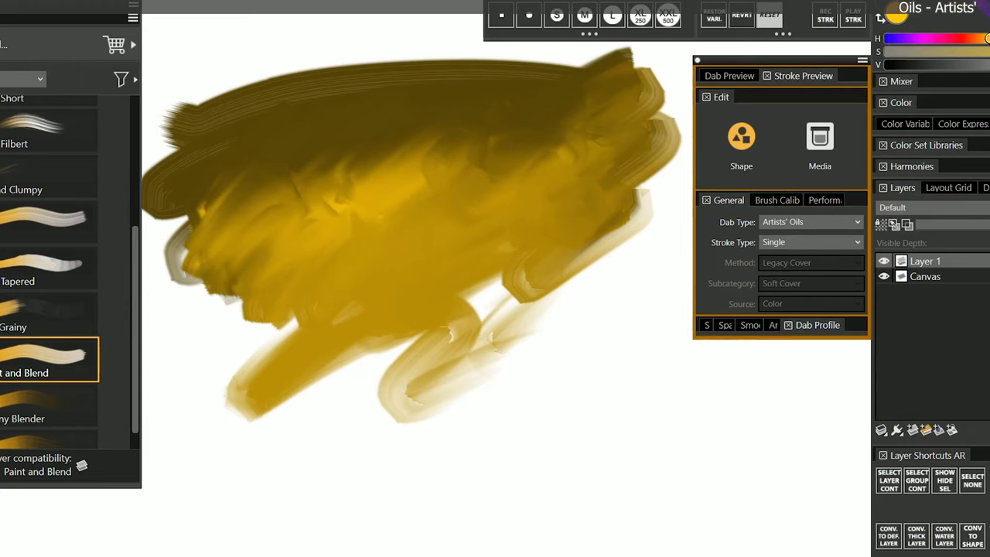
{"action": "mouse_move", "coordinate": [210, 177]}
{"action": "left_mouse_down"}
{"action": "mouse_move", "coordinate": [425, 170]}
{"action": "mouse_move", "coordinate": [354, 183]}
{"action": "mouse_move", "coordinate": [444, 163]}
{"action": "mouse_move", "coordinate": [261, 212]}
{"action": "mouse_move", "coordinate": [448, 222]}
{"action": "mouse_move", "coordinate": [356, 255]}
{"action": "mouse_move", "coordinate": [477, 225]}
{"action": "mouse_move", "coordinate": [446, 260]}
{"action": "left_mouse_up"}
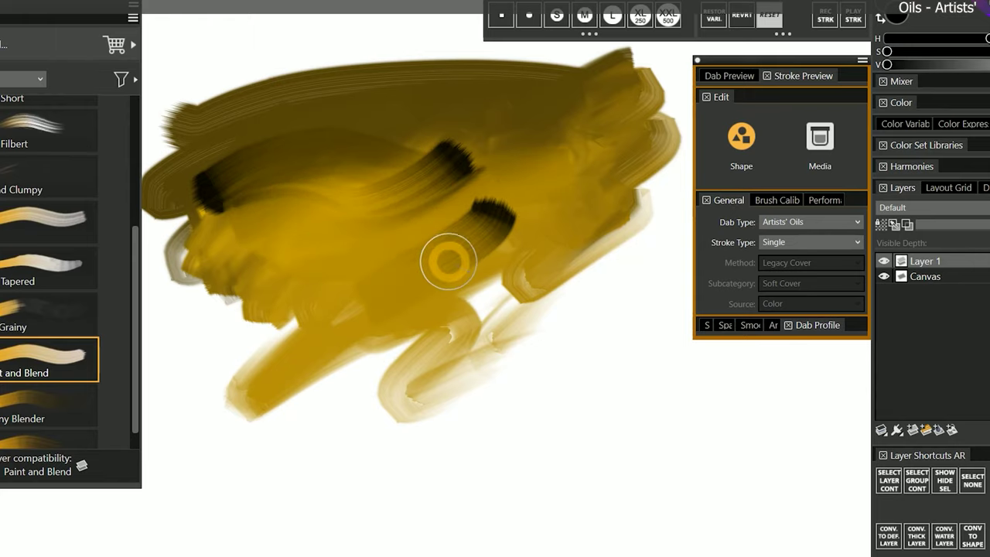
Step: Drop the Artists' Oils viscosity to 1% and paint dark and blue test zigzags
{"action": "left_click", "coordinate": [816, 138]}
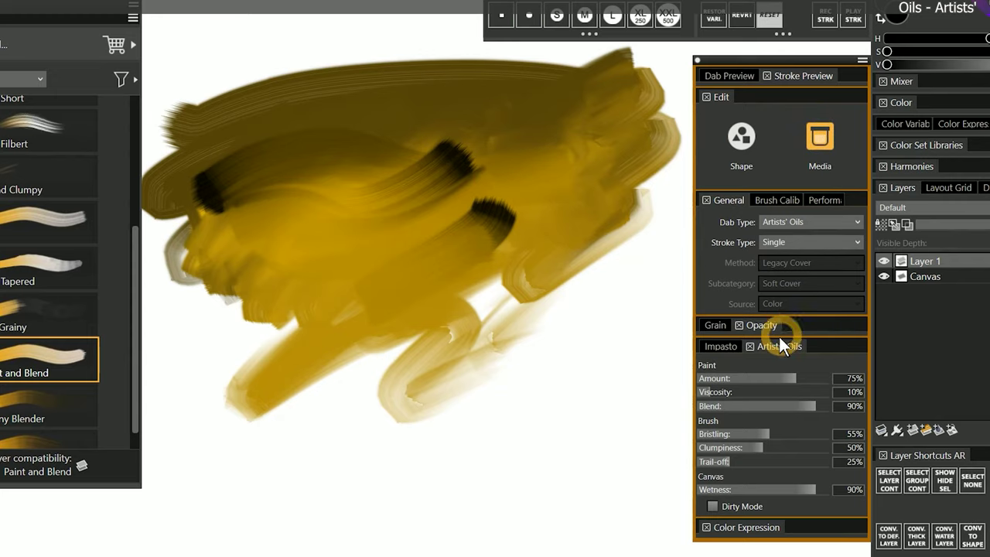
{"action": "left_click", "coordinate": [701, 391]}
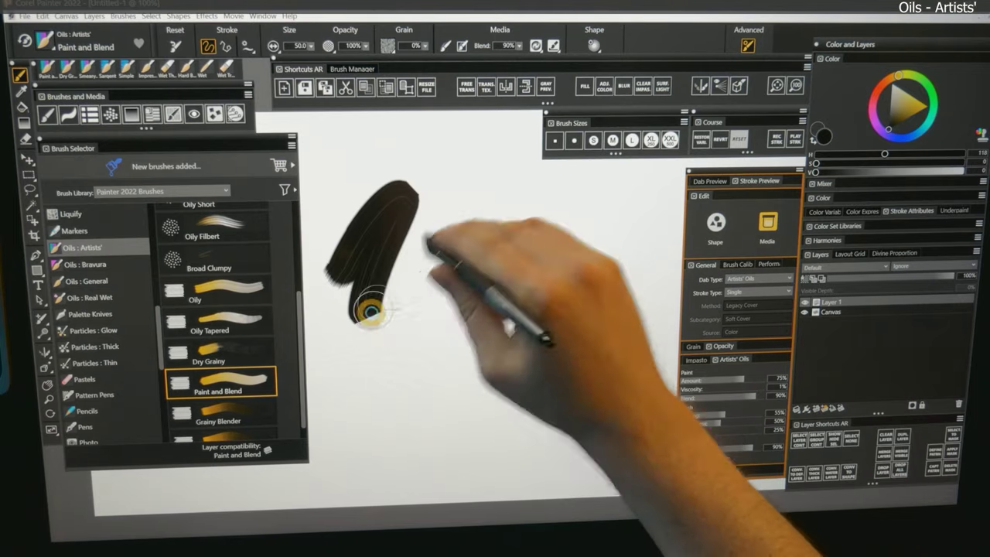
{"action": "mouse_move", "coordinate": [371, 307]}
{"action": "left_mouse_down"}
{"action": "mouse_move", "coordinate": [435, 299]}
{"action": "mouse_move", "coordinate": [495, 329]}
{"action": "mouse_move", "coordinate": [594, 303]}
{"action": "mouse_move", "coordinate": [439, 328]}
{"action": "mouse_move", "coordinate": [578, 362]}
{"action": "mouse_move", "coordinate": [617, 408]}
{"action": "mouse_move", "coordinate": [580, 198]}
{"action": "mouse_move", "coordinate": [364, 214]}
{"action": "mouse_move", "coordinate": [437, 307]}
{"action": "mouse_move", "coordinate": [566, 349]}
{"action": "mouse_move", "coordinate": [616, 412]}
{"action": "left_mouse_up"}
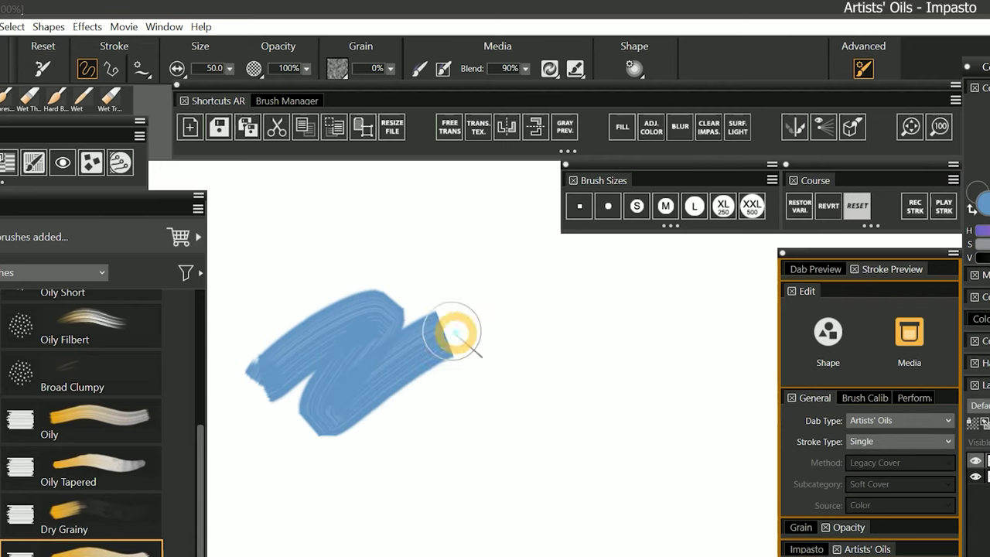
{"action": "mouse_move", "coordinate": [457, 332]}
{"action": "left_mouse_down"}
{"action": "mouse_move", "coordinate": [624, 372]}
{"action": "mouse_move", "coordinate": [625, 329]}
{"action": "left_mouse_up"}
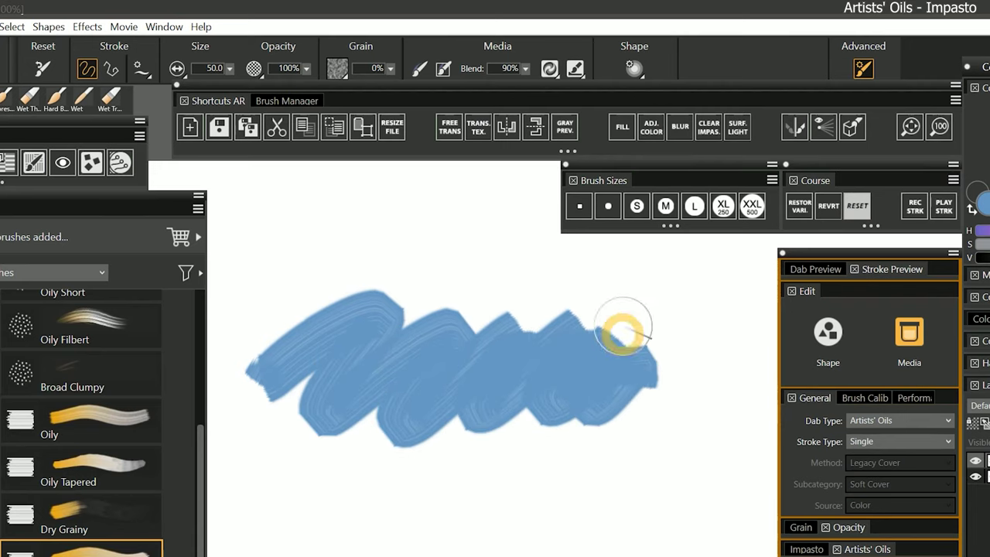
{"action": "left_click", "coordinate": [575, 68]}
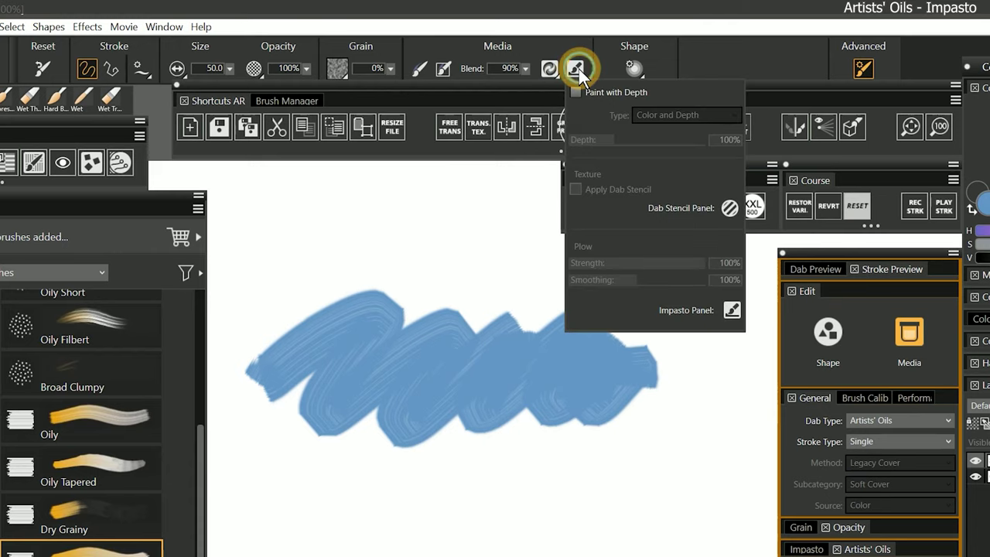
Step: Paint a second blue zigzag with Paint with Depth on, then smear it with Knife Blender
{"action": "left_click", "coordinate": [576, 92]}
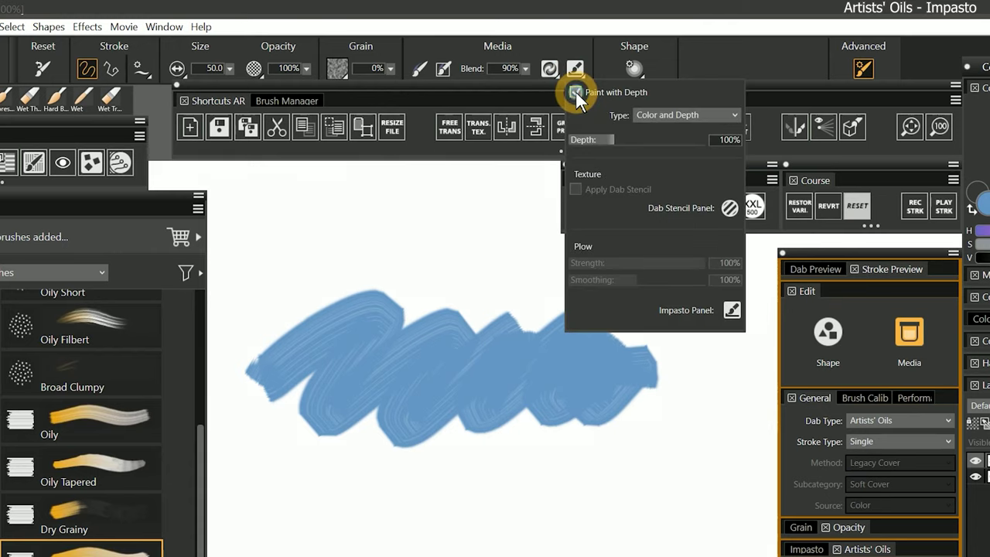
{"action": "mouse_move", "coordinate": [264, 471]}
{"action": "left_mouse_down"}
{"action": "mouse_move", "coordinate": [321, 546]}
{"action": "mouse_move", "coordinate": [579, 471]}
{"action": "mouse_move", "coordinate": [713, 516]}
{"action": "left_mouse_up"}
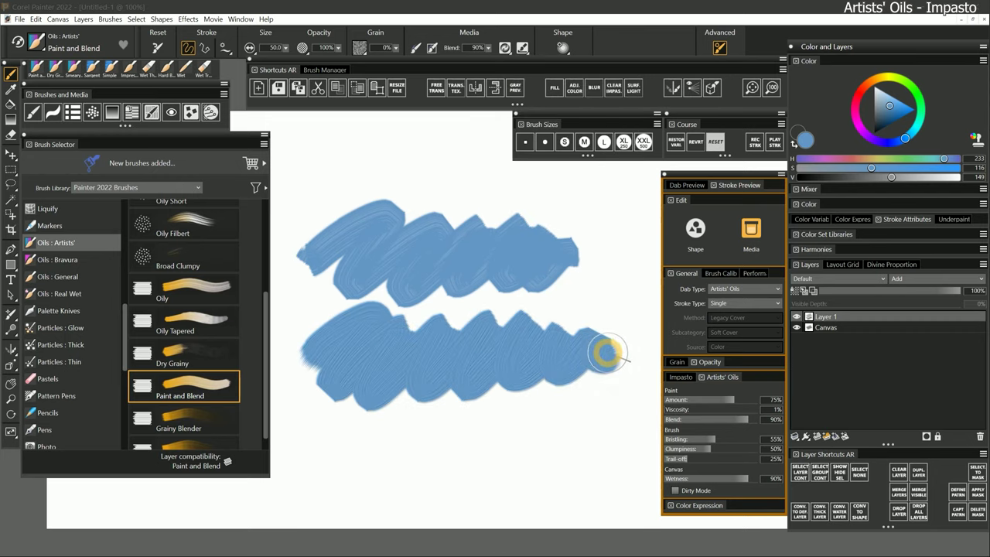
{"action": "left_click", "coordinate": [164, 441]}
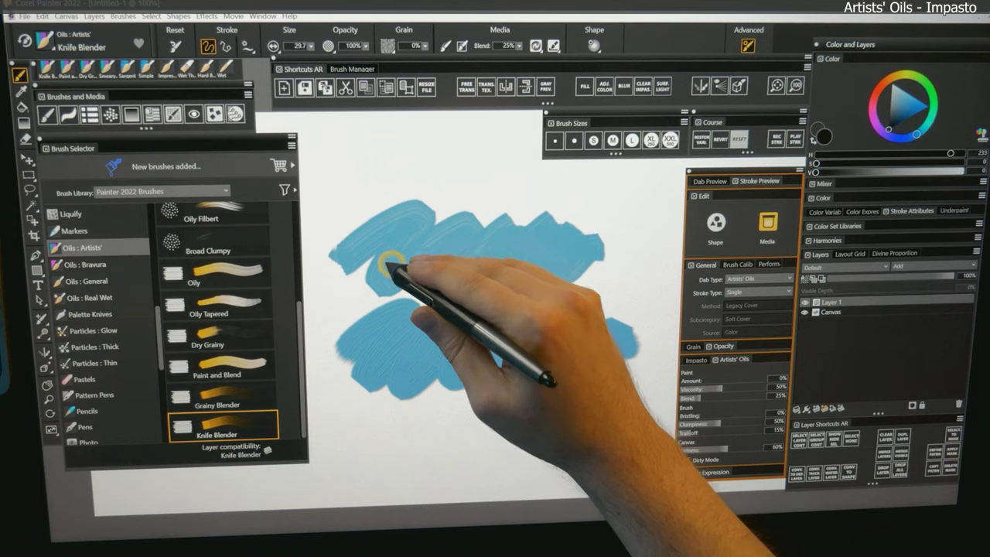
{"action": "mouse_move", "coordinate": [394, 266]}
{"action": "left_mouse_down"}
{"action": "mouse_move", "coordinate": [373, 253]}
{"action": "mouse_move", "coordinate": [362, 388]}
{"action": "mouse_move", "coordinate": [382, 247]}
{"action": "mouse_move", "coordinate": [390, 417]}
{"action": "mouse_move", "coordinate": [405, 173]}
{"action": "mouse_move", "coordinate": [421, 411]}
{"action": "mouse_move", "coordinate": [420, 237]}
{"action": "mouse_move", "coordinate": [435, 340]}
{"action": "mouse_move", "coordinate": [447, 275]}
{"action": "mouse_move", "coordinate": [466, 314]}
{"action": "mouse_move", "coordinate": [473, 273]}
{"action": "mouse_move", "coordinate": [492, 358]}
{"action": "mouse_move", "coordinate": [503, 270]}
{"action": "mouse_move", "coordinate": [519, 355]}
{"action": "mouse_move", "coordinate": [550, 244]}
{"action": "mouse_move", "coordinate": [570, 364]}
{"action": "left_mouse_up"}
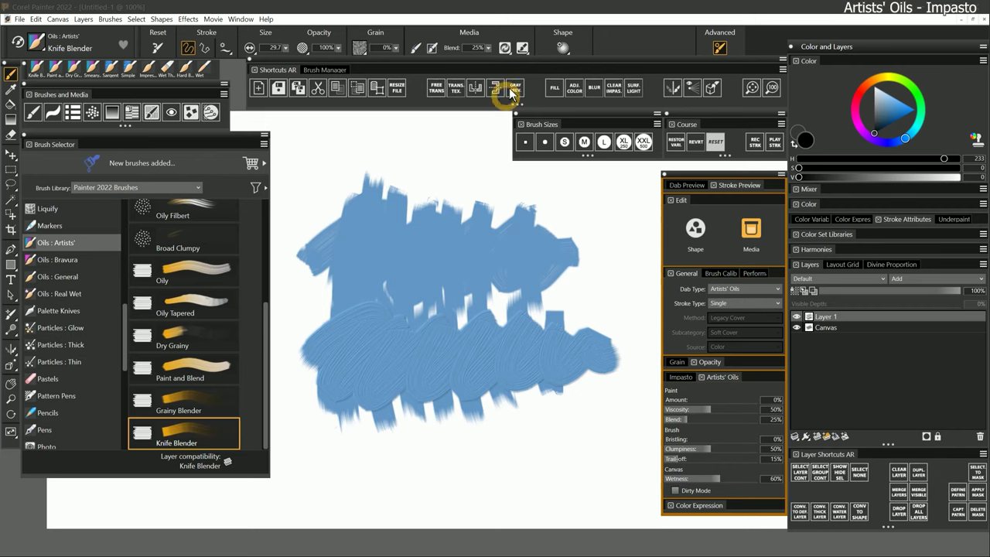
Step: Enable Paint with Depth for Knife Blender and smear both blue blobs into vertical zigzags
{"action": "left_click", "coordinate": [524, 48]}
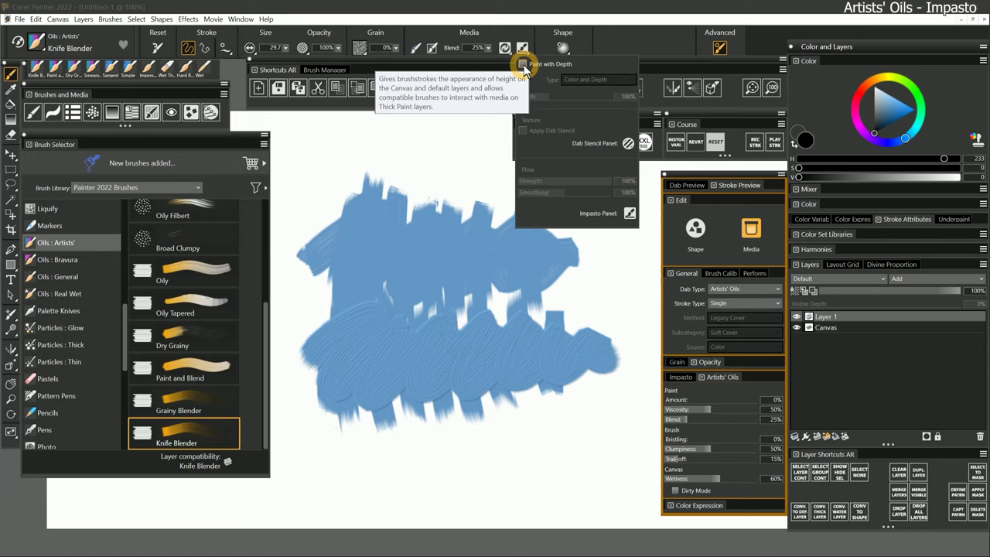
{"action": "left_click", "coordinate": [431, 358]}
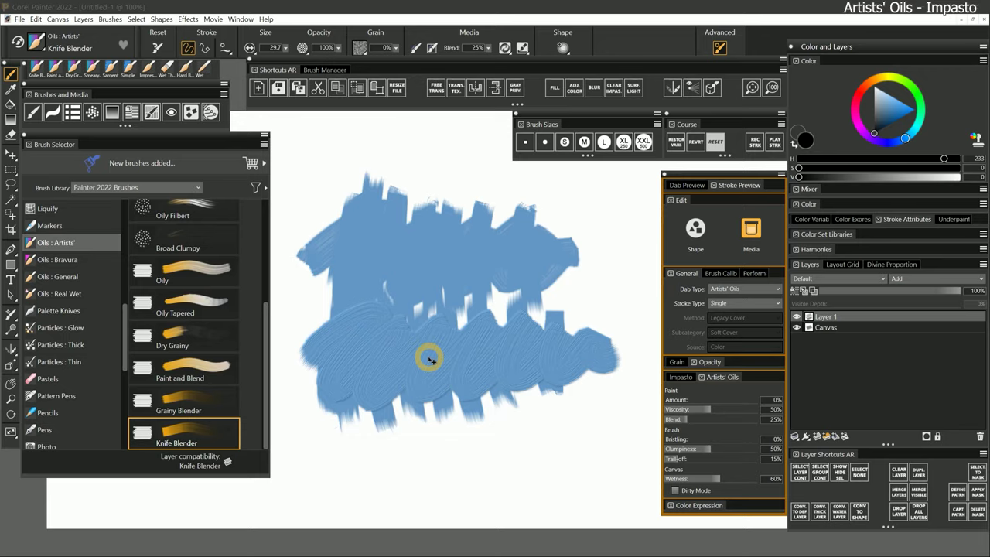
{"action": "left_click", "coordinate": [521, 50]}
{"action": "left_click", "coordinate": [523, 65]}
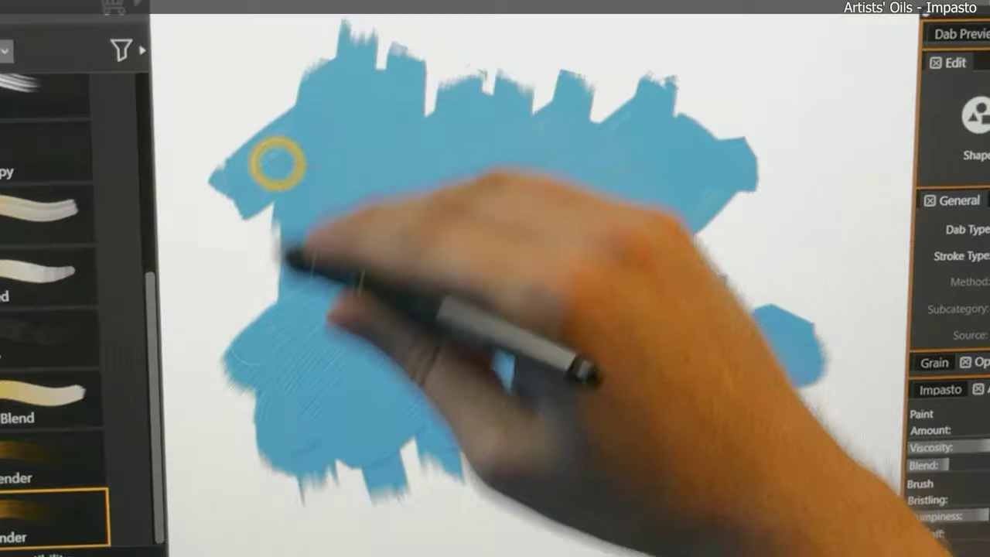
{"action": "left_click_drag", "start_coordinate": [330, 245], "coordinate": [379, 394]}
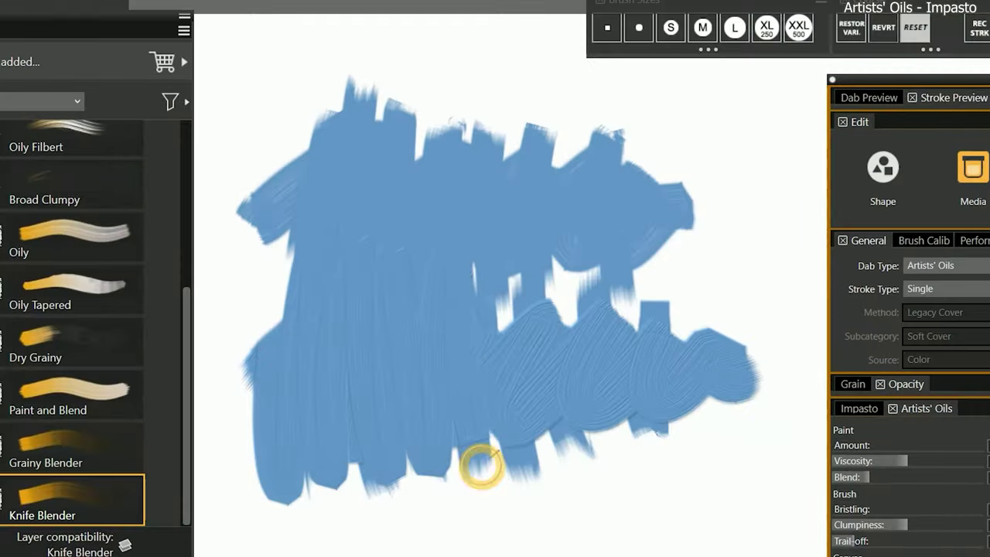
{"action": "mouse_move", "coordinate": [481, 464]}
{"action": "left_mouse_down"}
{"action": "mouse_move", "coordinate": [485, 241]}
{"action": "mouse_move", "coordinate": [538, 460]}
{"action": "mouse_move", "coordinate": [537, 271]}
{"action": "mouse_move", "coordinate": [572, 377]}
{"action": "mouse_move", "coordinate": [600, 370]}
{"action": "mouse_move", "coordinate": [625, 280]}
{"action": "mouse_move", "coordinate": [672, 422]}
{"action": "mouse_move", "coordinate": [687, 261]}
{"action": "mouse_move", "coordinate": [733, 441]}
{"action": "mouse_move", "coordinate": [748, 325]}
{"action": "mouse_move", "coordinate": [779, 459]}
{"action": "left_mouse_up"}
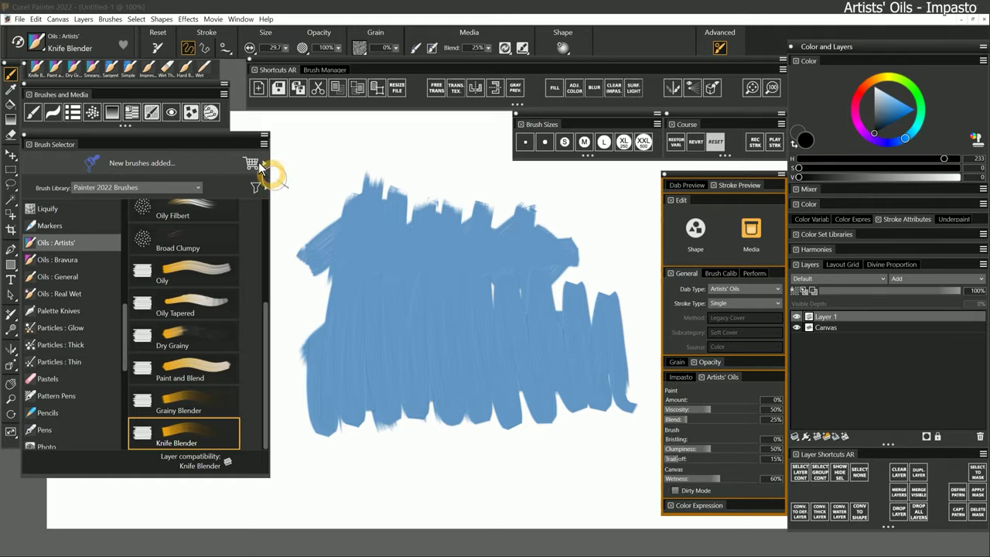
{"action": "left_click", "coordinate": [58, 18]}
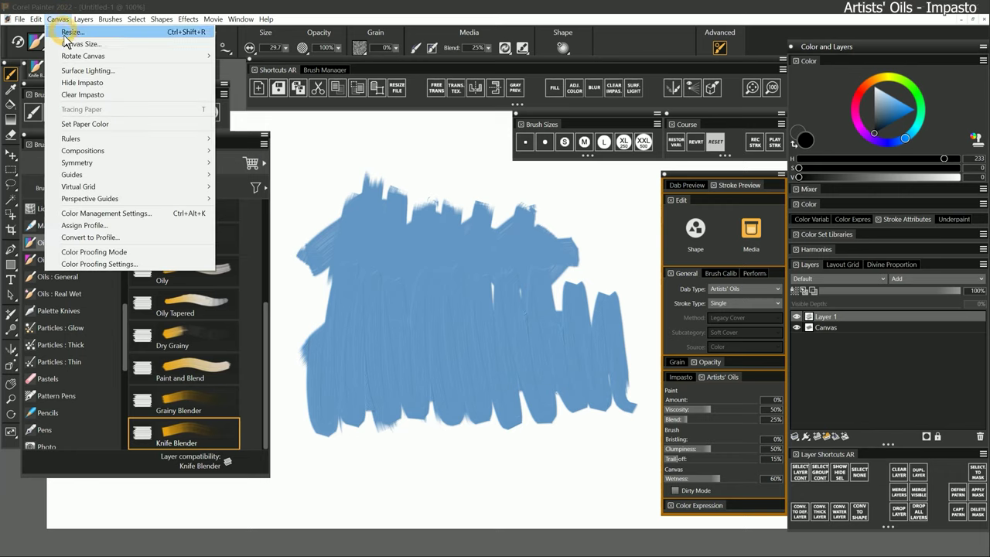
Step: Clear the impasto and smear the blob's left edge with Grainy Blender
{"action": "left_click", "coordinate": [85, 95]}
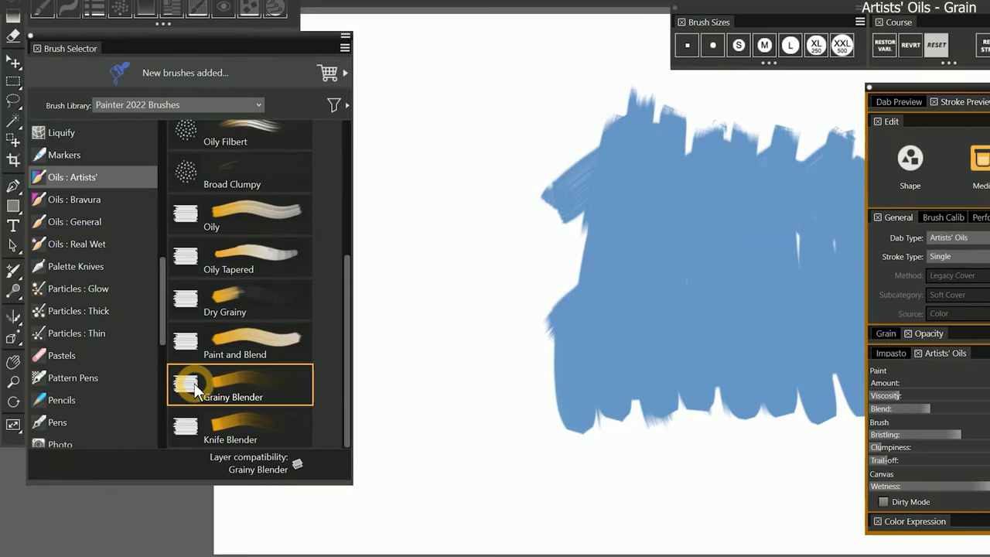
{"action": "mouse_move", "coordinate": [603, 214]}
{"action": "left_mouse_down"}
{"action": "mouse_move", "coordinate": [561, 247]}
{"action": "mouse_move", "coordinate": [549, 284]}
{"action": "mouse_move", "coordinate": [575, 325]}
{"action": "mouse_move", "coordinate": [584, 372]}
{"action": "mouse_move", "coordinate": [545, 305]}
{"action": "mouse_move", "coordinate": [528, 245]}
{"action": "mouse_move", "coordinate": [558, 188]}
{"action": "mouse_move", "coordinate": [609, 134]}
{"action": "mouse_move", "coordinate": [532, 174]}
{"action": "mouse_move", "coordinate": [491, 245]}
{"action": "mouse_move", "coordinate": [473, 312]}
{"action": "left_mouse_up"}
{"action": "left_click", "coordinate": [594, 249]}
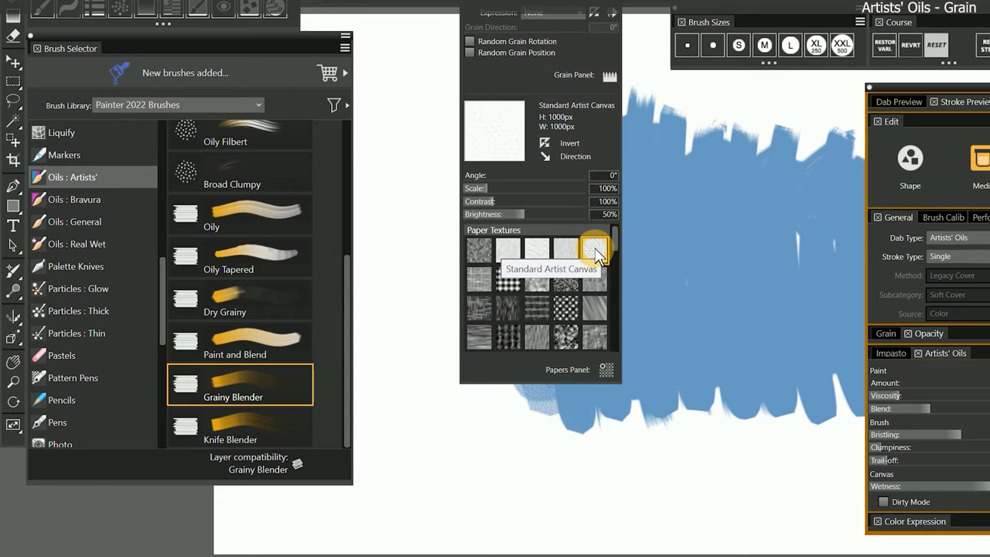
{"action": "mouse_move", "coordinate": [594, 248]}
{"action": "left_mouse_down"}
{"action": "mouse_move", "coordinate": [505, 119]}
{"action": "mouse_move", "coordinate": [479, 165]}
{"action": "mouse_move", "coordinate": [545, 195]}
{"action": "mouse_move", "coordinate": [482, 150]}
{"action": "mouse_move", "coordinate": [533, 130]}
{"action": "mouse_move", "coordinate": [552, 181]}
{"action": "mouse_move", "coordinate": [451, 302]}
{"action": "mouse_move", "coordinate": [498, 296]}
{"action": "mouse_move", "coordinate": [574, 323]}
{"action": "mouse_move", "coordinate": [566, 387]}
{"action": "left_mouse_up"}
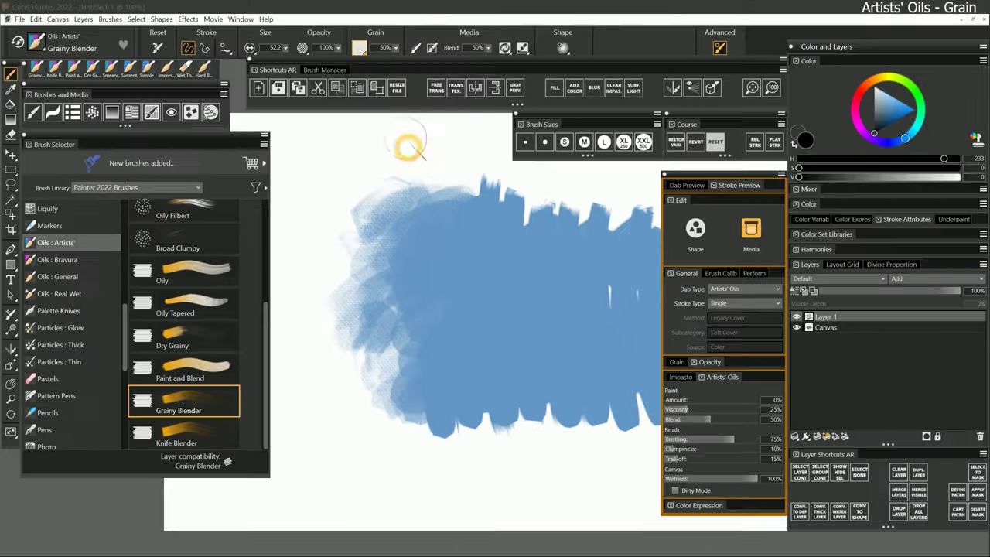
Step: Switch to the halftone Fine Dots paper, paint dotted strokes along the edge, and enlarge grain scale
{"action": "left_click", "coordinate": [359, 47]}
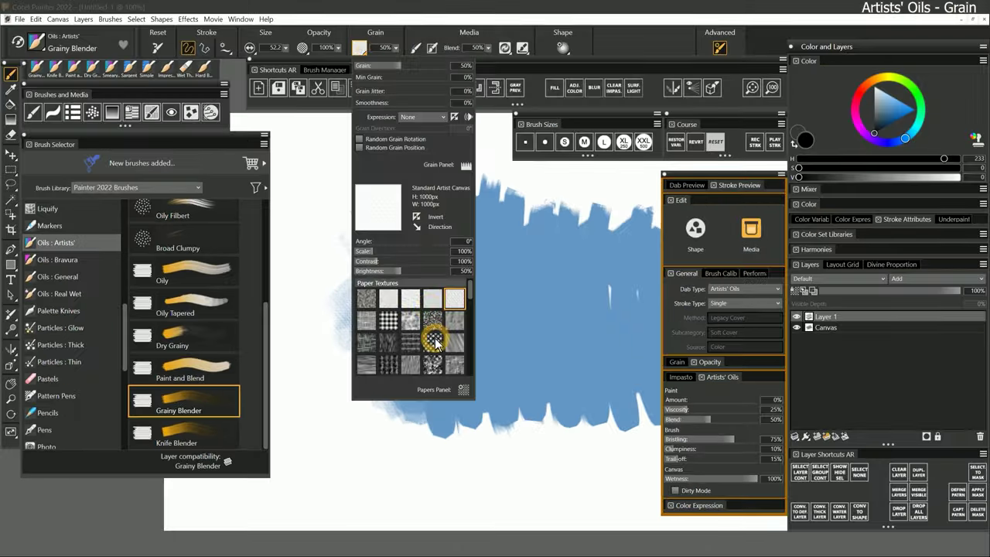
{"action": "left_click", "coordinate": [433, 334]}
{"action": "mouse_move", "coordinate": [426, 247]}
{"action": "left_mouse_down"}
{"action": "mouse_move", "coordinate": [419, 374]}
{"action": "mouse_move", "coordinate": [398, 318]}
{"action": "mouse_move", "coordinate": [462, 397]}
{"action": "left_mouse_up"}
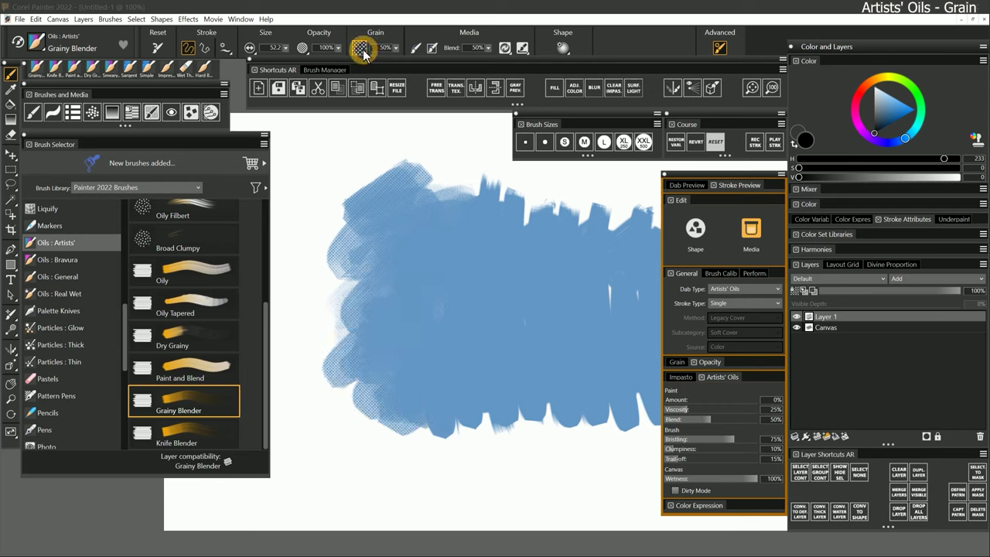
{"action": "left_click", "coordinate": [359, 47]}
{"action": "left_click", "coordinate": [367, 256]}
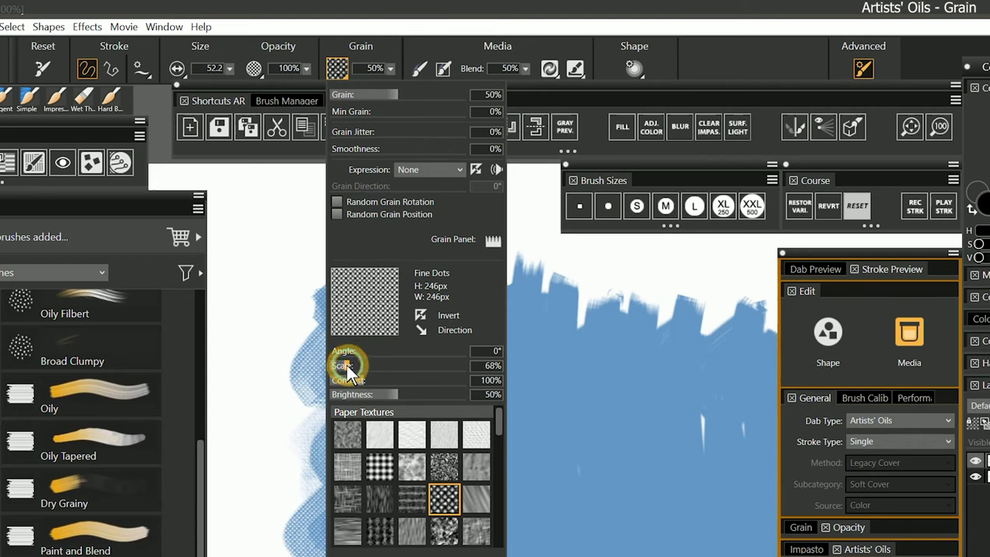
{"action": "mouse_move", "coordinate": [347, 369]}
{"action": "left_mouse_down"}
{"action": "mouse_move", "coordinate": [381, 369]}
{"action": "mouse_move", "coordinate": [351, 372]}
{"action": "left_mouse_up"}
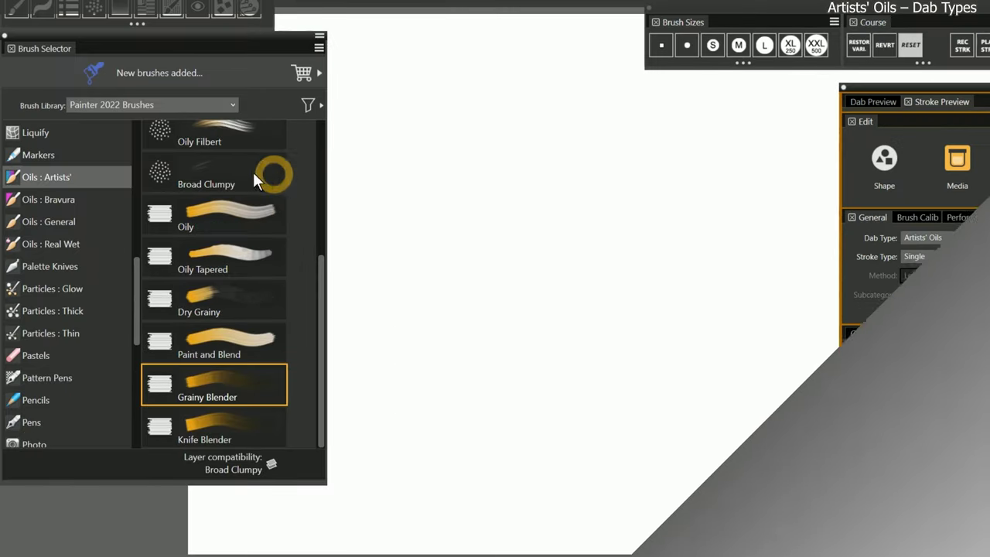
Step: With the Broad Clumpy oil brush, paint a black zigzag, blue scrubbing over it, and a horizontal blue stroke
{"action": "left_click", "coordinate": [168, 177]}
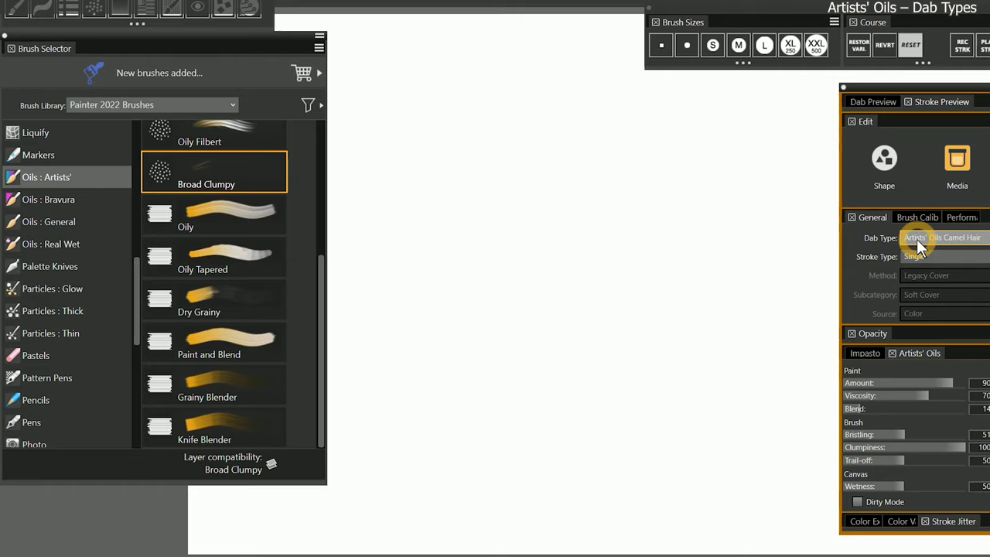
{"action": "mouse_move", "coordinate": [390, 190]}
{"action": "left_mouse_down"}
{"action": "mouse_move", "coordinate": [524, 137]}
{"action": "mouse_move", "coordinate": [475, 263]}
{"action": "mouse_move", "coordinate": [586, 271]}
{"action": "mouse_move", "coordinate": [687, 259]}
{"action": "left_mouse_up"}
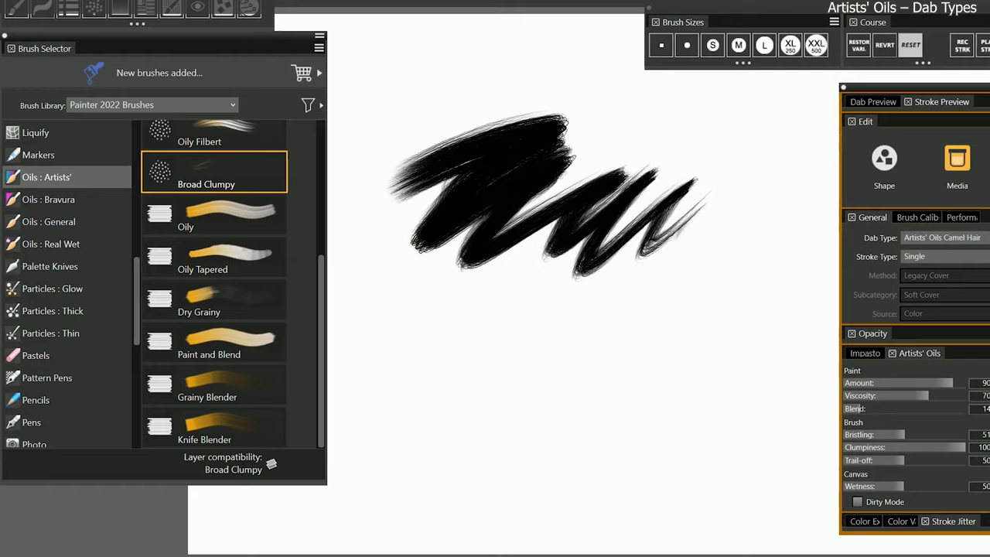
{"action": "mouse_move", "coordinate": [502, 191]}
{"action": "left_mouse_down"}
{"action": "mouse_move", "coordinate": [416, 236]}
{"action": "mouse_move", "coordinate": [448, 252]}
{"action": "mouse_move", "coordinate": [553, 237]}
{"action": "mouse_move", "coordinate": [531, 203]}
{"action": "mouse_move", "coordinate": [474, 275]}
{"action": "mouse_move", "coordinate": [542, 273]}
{"action": "mouse_move", "coordinate": [602, 258]}
{"action": "mouse_move", "coordinate": [640, 242]}
{"action": "left_mouse_up"}
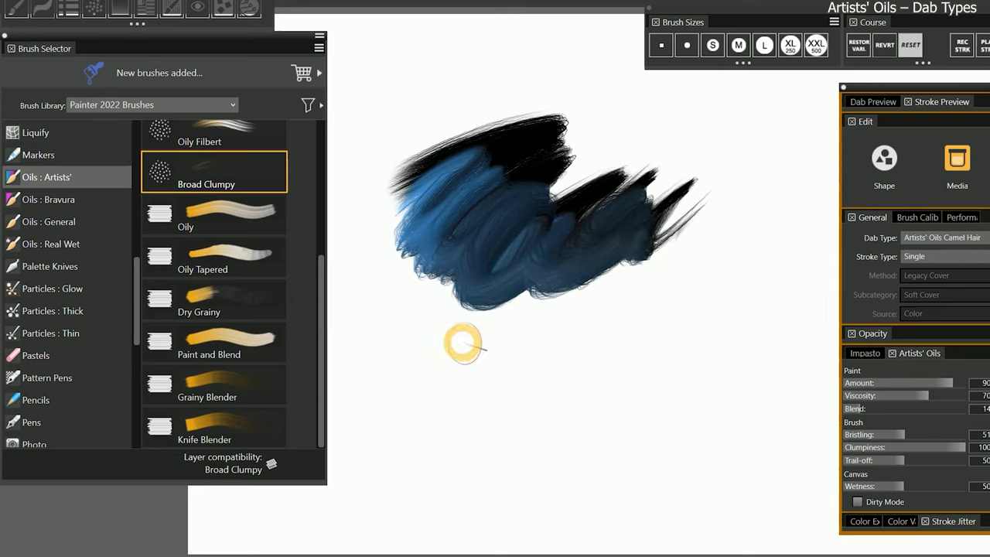
{"action": "left_click_drag", "start_coordinate": [392, 347], "coordinate": [733, 324]}
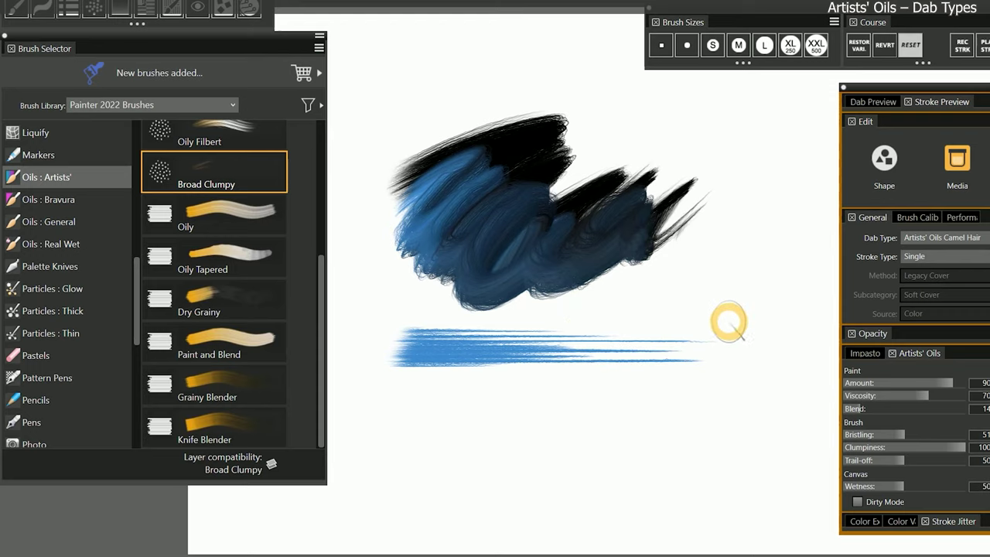
{"action": "left_click", "coordinate": [931, 238]}
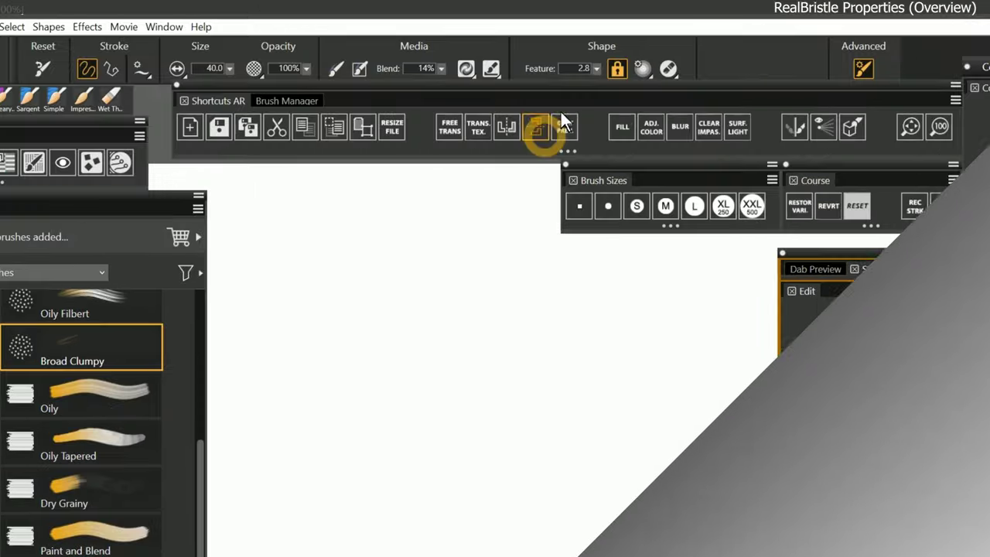
Step: Bring up the brush's Shape and RealBristle settings from the Bristles popup
{"action": "left_click", "coordinate": [669, 70]}
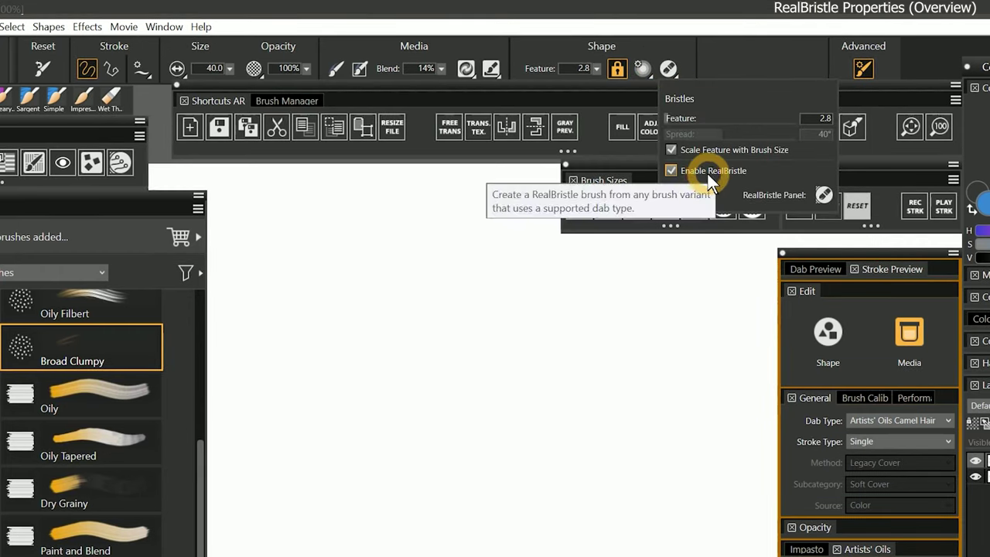
{"action": "left_click", "coordinate": [827, 331]}
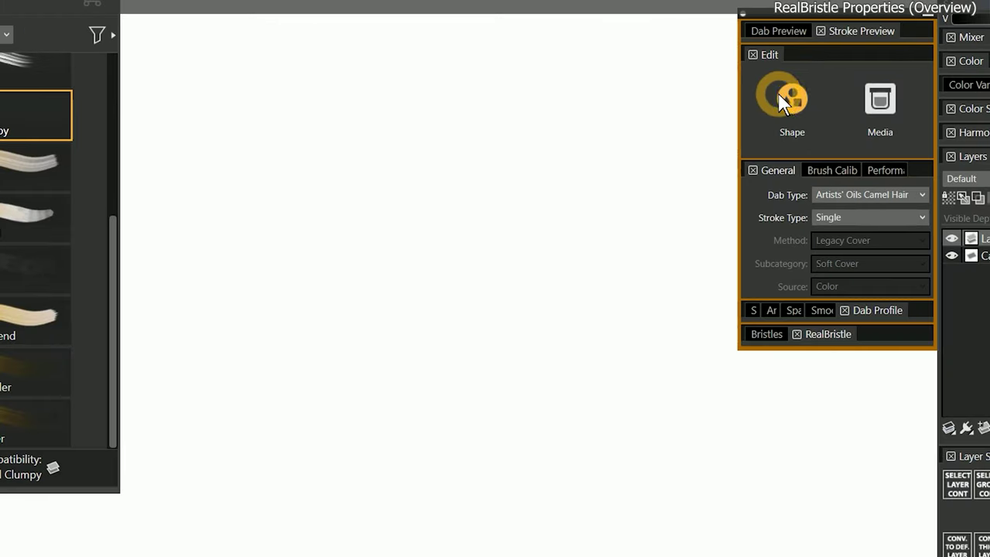
{"action": "left_click", "coordinate": [829, 334]}
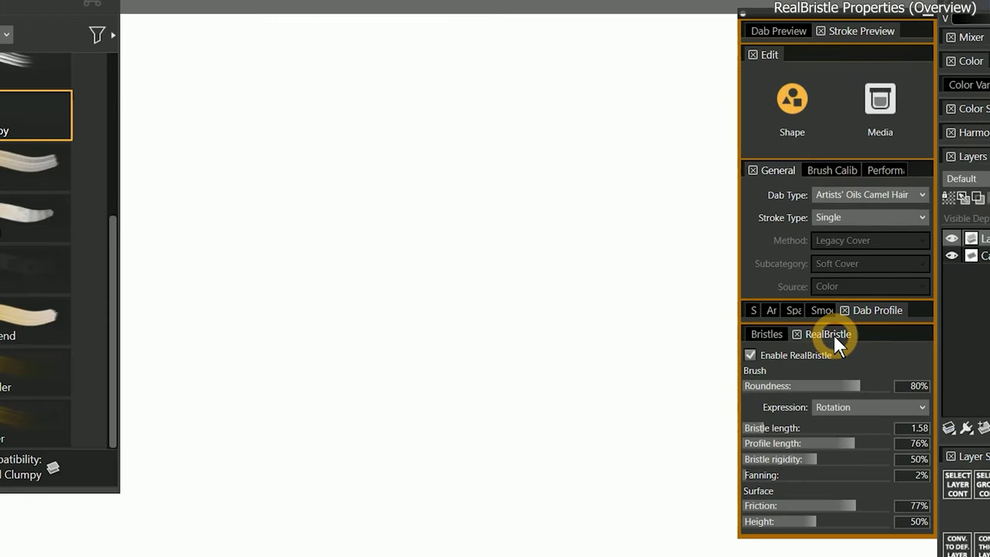
Step: Paint three blue zig-zag strokes to compare RealBristle on and off
{"action": "mouse_move", "coordinate": [216, 153]}
{"action": "left_mouse_down"}
{"action": "mouse_move", "coordinate": [374, 90]}
{"action": "mouse_move", "coordinate": [465, 93]}
{"action": "mouse_move", "coordinate": [503, 150]}
{"action": "mouse_move", "coordinate": [573, 147]}
{"action": "left_mouse_up"}
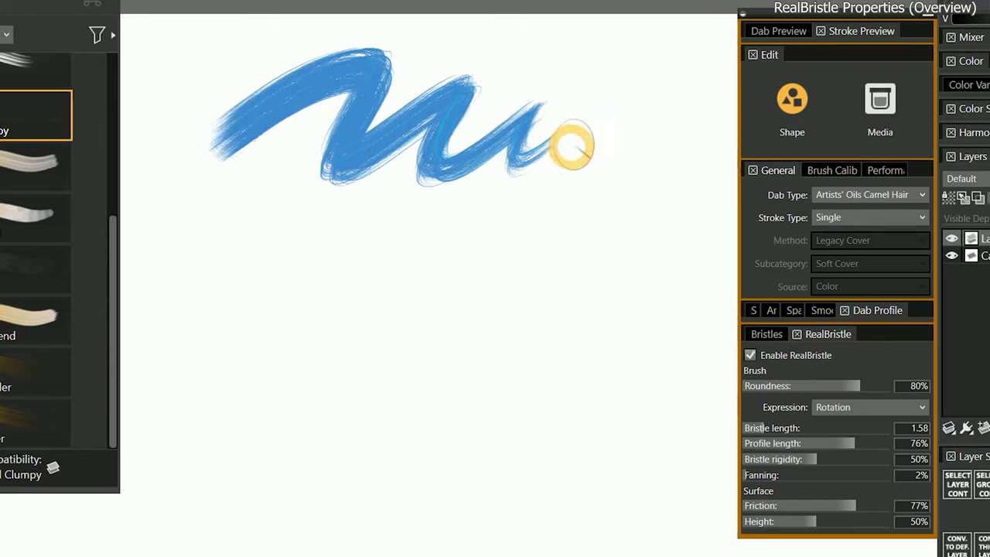
{"action": "mouse_move", "coordinate": [222, 267]}
{"action": "left_mouse_down"}
{"action": "mouse_move", "coordinate": [298, 265]}
{"action": "mouse_move", "coordinate": [416, 323]}
{"action": "mouse_move", "coordinate": [508, 258]}
{"action": "mouse_move", "coordinate": [605, 267]}
{"action": "left_mouse_up"}
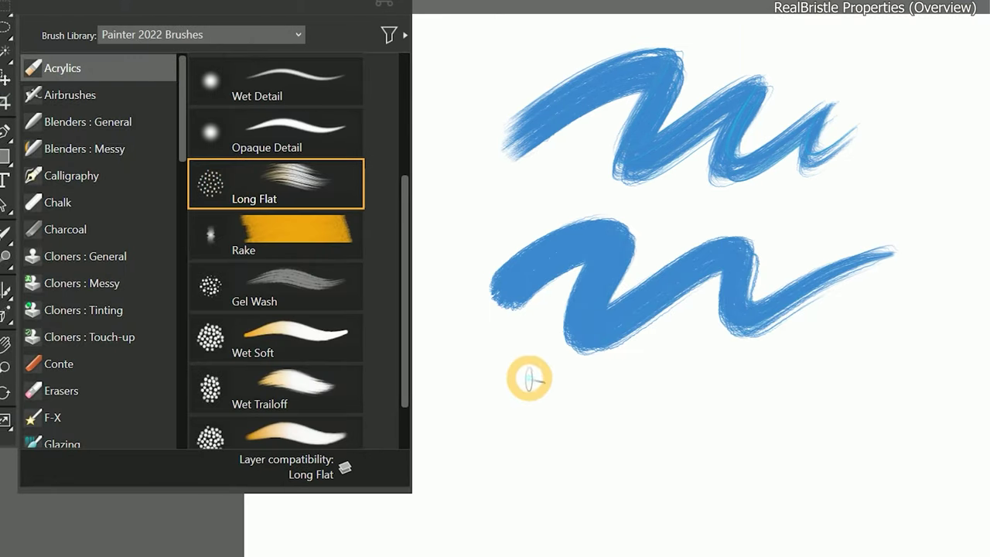
{"action": "mouse_move", "coordinate": [481, 405]}
{"action": "left_mouse_down"}
{"action": "mouse_move", "coordinate": [561, 392]}
{"action": "mouse_move", "coordinate": [604, 417]}
{"action": "mouse_move", "coordinate": [675, 414]}
{"action": "mouse_move", "coordinate": [751, 386]}
{"action": "mouse_move", "coordinate": [760, 441]}
{"action": "mouse_move", "coordinate": [860, 426]}
{"action": "mouse_move", "coordinate": [895, 397]}
{"action": "left_mouse_up"}
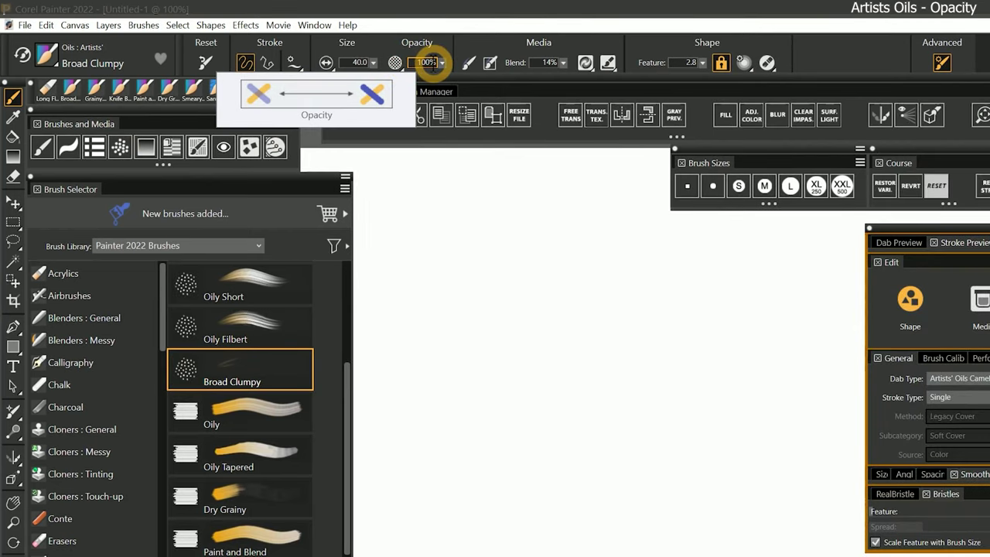
Step: Paint a faint blue zig-zag at 21% opacity, then a broad red stroke at 100% opacity
{"action": "type", "text": "21"}
{"action": "key", "text": "Return"}
{"action": "mouse_move", "coordinate": [439, 394]}
{"action": "left_mouse_down"}
{"action": "mouse_move", "coordinate": [459, 382]}
{"action": "mouse_move", "coordinate": [516, 388]}
{"action": "mouse_move", "coordinate": [652, 345]}
{"action": "mouse_move", "coordinate": [534, 376]}
{"action": "mouse_move", "coordinate": [558, 351]}
{"action": "mouse_move", "coordinate": [599, 381]}
{"action": "mouse_move", "coordinate": [698, 373]}
{"action": "mouse_move", "coordinate": [632, 375]}
{"action": "mouse_move", "coordinate": [606, 363]}
{"action": "mouse_move", "coordinate": [676, 384]}
{"action": "mouse_move", "coordinate": [749, 382]}
{"action": "mouse_move", "coordinate": [447, 420]}
{"action": "mouse_move", "coordinate": [645, 335]}
{"action": "mouse_move", "coordinate": [689, 340]}
{"action": "mouse_move", "coordinate": [625, 420]}
{"action": "mouse_move", "coordinate": [645, 372]}
{"action": "left_mouse_up"}
{"action": "left_click_drag", "start_coordinate": [442, 62], "coordinate": [607, 101]}
{"action": "mouse_move", "coordinate": [496, 279]}
{"action": "left_mouse_down"}
{"action": "mouse_move", "coordinate": [524, 382]}
{"action": "mouse_move", "coordinate": [552, 380]}
{"action": "mouse_move", "coordinate": [557, 281]}
{"action": "mouse_move", "coordinate": [564, 308]}
{"action": "mouse_move", "coordinate": [596, 317]}
{"action": "mouse_move", "coordinate": [663, 405]}
{"action": "mouse_move", "coordinate": [707, 435]}
{"action": "left_mouse_up"}
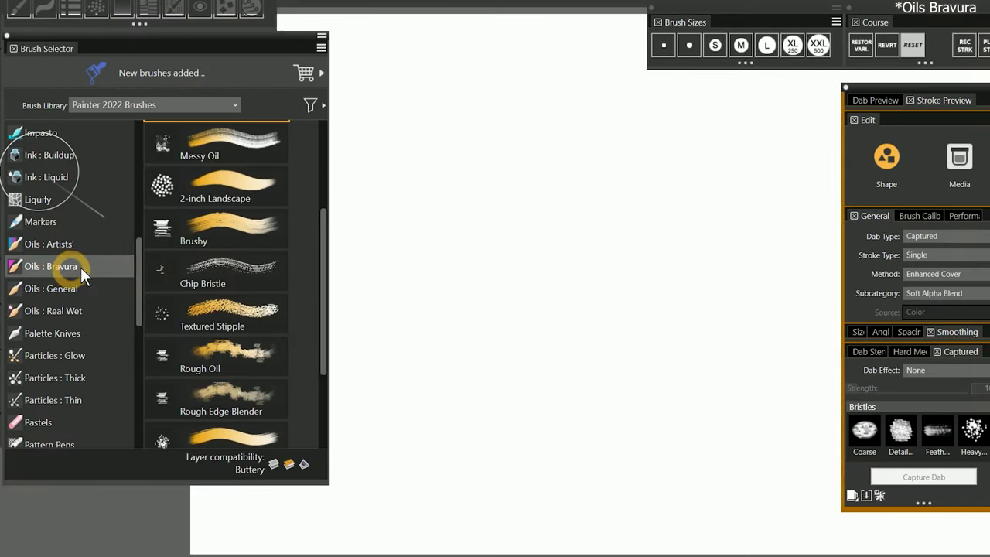
Step: Paint dark and bright red Bravura strokes, then dark diagonal Blocky Oil strokes across them
{"action": "mouse_move", "coordinate": [403, 184]}
{"action": "left_mouse_down"}
{"action": "mouse_move", "coordinate": [439, 242]}
{"action": "mouse_move", "coordinate": [493, 193]}
{"action": "mouse_move", "coordinate": [530, 195]}
{"action": "mouse_move", "coordinate": [533, 244]}
{"action": "mouse_move", "coordinate": [608, 198]}
{"action": "mouse_move", "coordinate": [662, 185]}
{"action": "mouse_move", "coordinate": [707, 192]}
{"action": "mouse_move", "coordinate": [759, 251]}
{"action": "mouse_move", "coordinate": [766, 195]}
{"action": "mouse_move", "coordinate": [797, 236]}
{"action": "mouse_move", "coordinate": [786, 287]}
{"action": "left_mouse_up"}
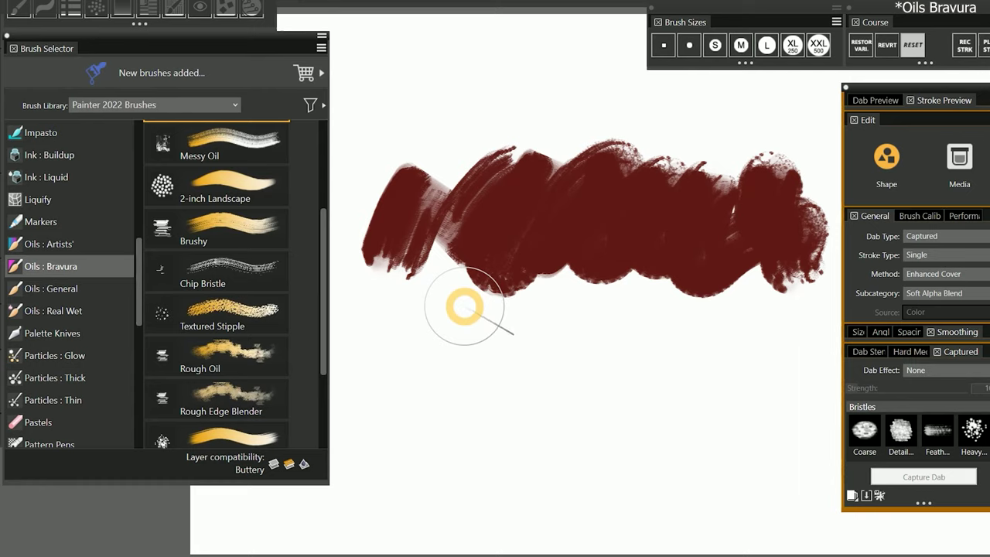
{"action": "mouse_move", "coordinate": [379, 205]}
{"action": "left_mouse_down"}
{"action": "mouse_move", "coordinate": [389, 198]}
{"action": "mouse_move", "coordinate": [408, 287]}
{"action": "mouse_move", "coordinate": [524, 287]}
{"action": "mouse_move", "coordinate": [548, 309]}
{"action": "mouse_move", "coordinate": [628, 183]}
{"action": "mouse_move", "coordinate": [703, 318]}
{"action": "mouse_move", "coordinate": [723, 288]}
{"action": "mouse_move", "coordinate": [781, 313]}
{"action": "left_mouse_up"}
{"action": "scroll", "coordinate": [217, 232], "scroll_direction": "up", "scroll_amount": 3}
{"action": "left_click", "coordinate": [164, 224]}
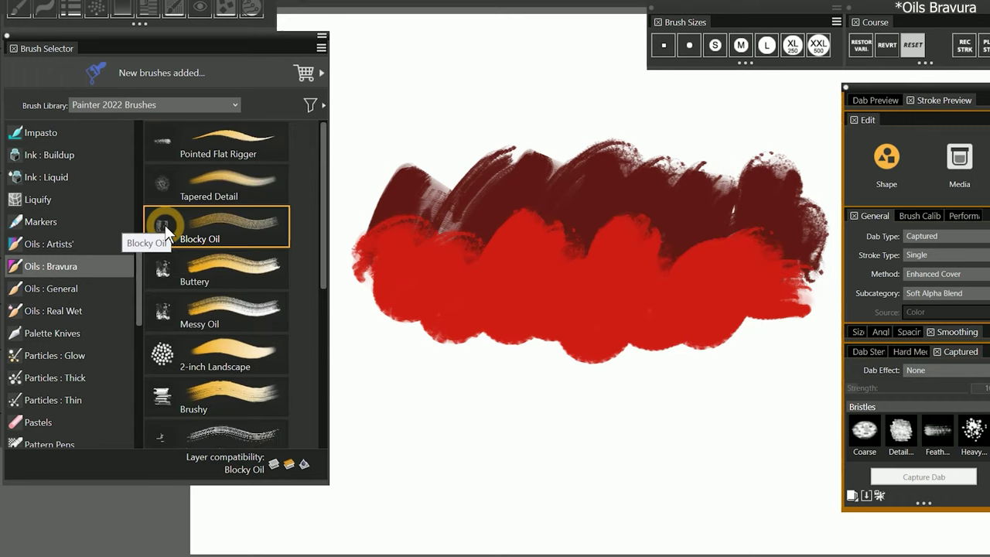
{"action": "mouse_move", "coordinate": [405, 221]}
{"action": "left_mouse_down"}
{"action": "mouse_move", "coordinate": [471, 239]}
{"action": "mouse_move", "coordinate": [416, 224]}
{"action": "mouse_move", "coordinate": [531, 305]}
{"action": "mouse_move", "coordinate": [603, 179]}
{"action": "mouse_move", "coordinate": [681, 391]}
{"action": "mouse_move", "coordinate": [687, 173]}
{"action": "mouse_move", "coordinate": [740, 325]}
{"action": "mouse_move", "coordinate": [719, 236]}
{"action": "mouse_move", "coordinate": [781, 355]}
{"action": "left_mouse_up"}
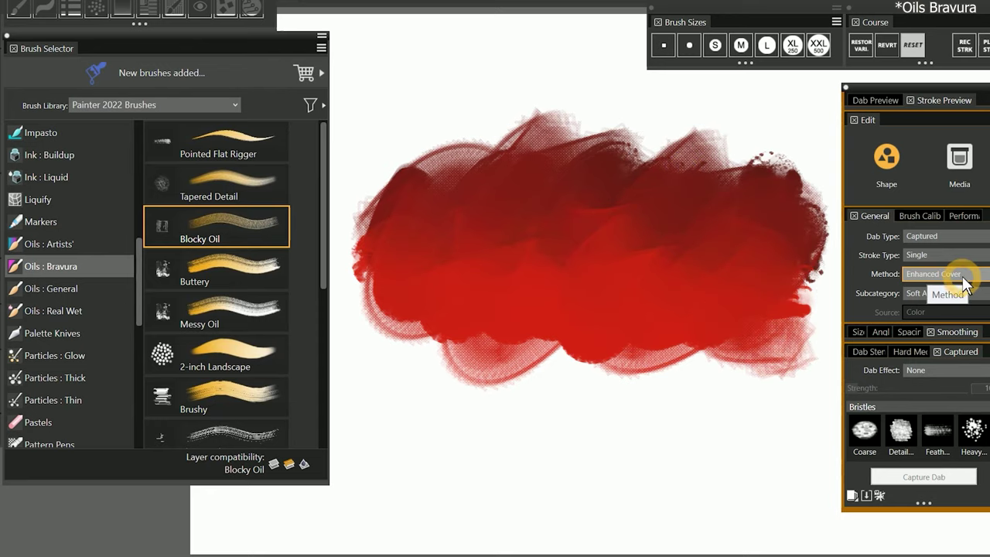
{"action": "left_click_drag", "start_coordinate": [352, 309], "coordinate": [656, 117]}
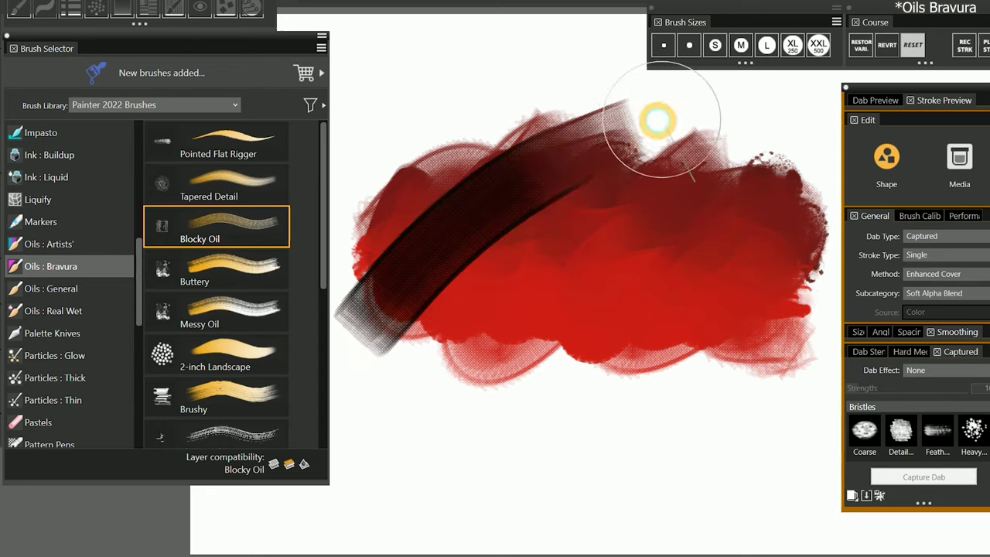
{"action": "mouse_move", "coordinate": [420, 265]}
{"action": "left_mouse_down"}
{"action": "mouse_move", "coordinate": [475, 332]}
{"action": "mouse_move", "coordinate": [668, 236]}
{"action": "mouse_move", "coordinate": [658, 372]}
{"action": "mouse_move", "coordinate": [592, 425]}
{"action": "left_mouse_up"}
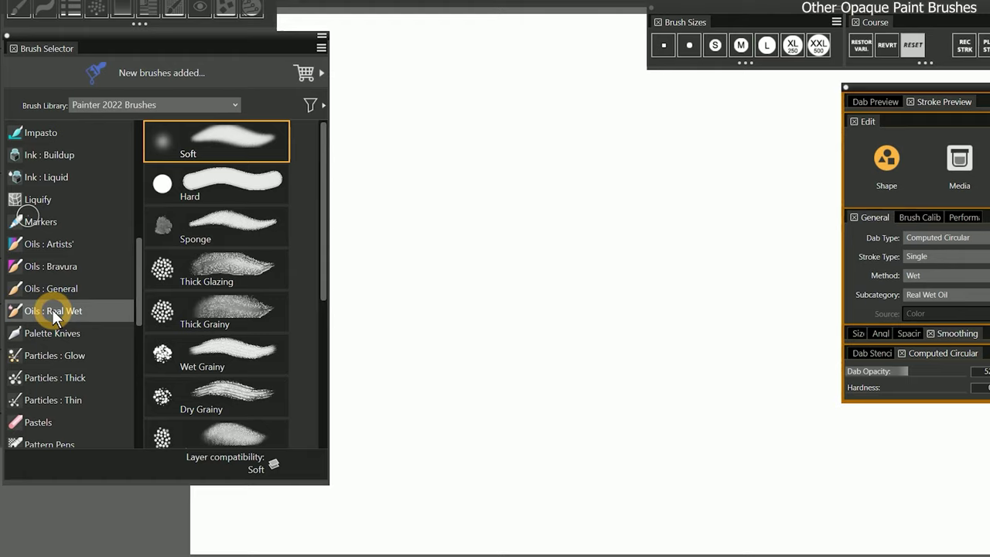
Step: Scroll the brush category list and pick the Impasto category
{"action": "mouse_move", "coordinate": [137, 280]}
{"action": "left_mouse_down"}
{"action": "mouse_move", "coordinate": [132, 266]}
{"action": "mouse_move", "coordinate": [132, 380]}
{"action": "mouse_move", "coordinate": [122, 382]}
{"action": "mouse_move", "coordinate": [139, 327]}
{"action": "mouse_move", "coordinate": [106, 221]}
{"action": "left_mouse_up"}
{"action": "left_click", "coordinate": [57, 174]}
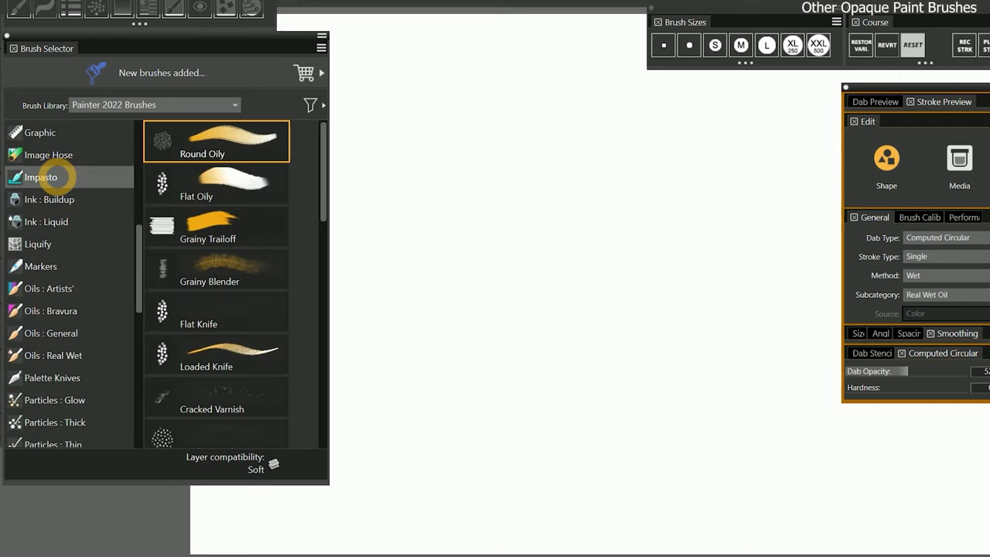